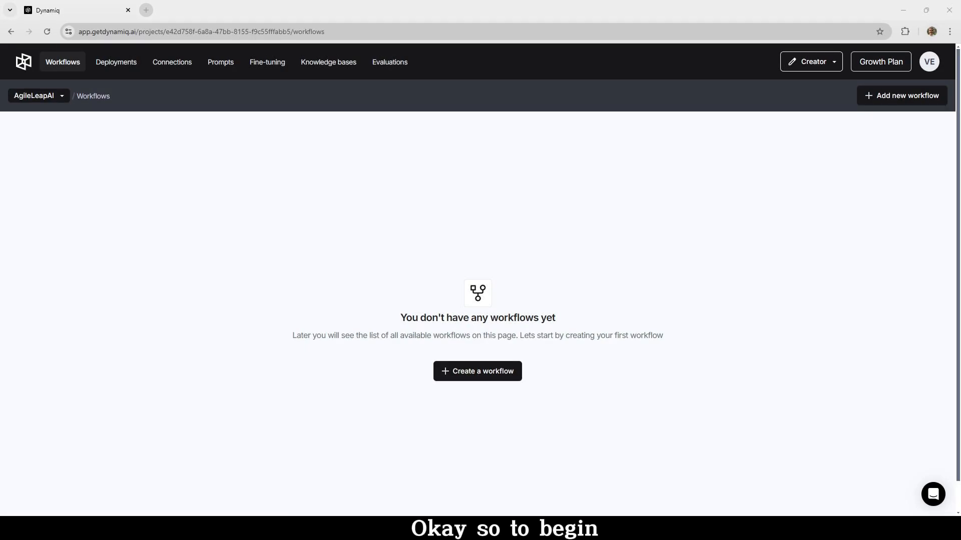
# Create a new workflow in the AgileLeapAI project.
pyautogui.click(486, 370)
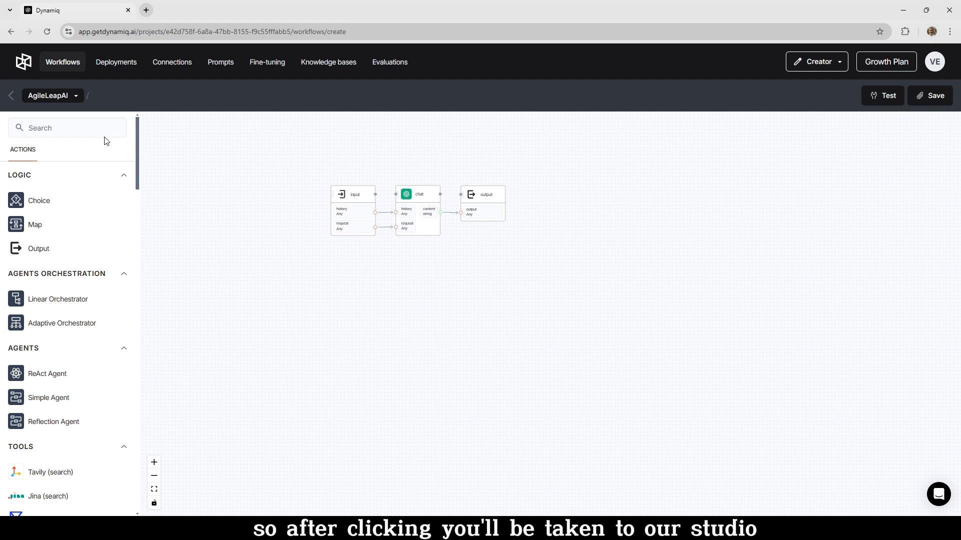
# Search the action library for OpenAI, Pinecone and Hugging, and clear the search again.
pyautogui.click(95, 131)
pyautogui.write('OpenAI')
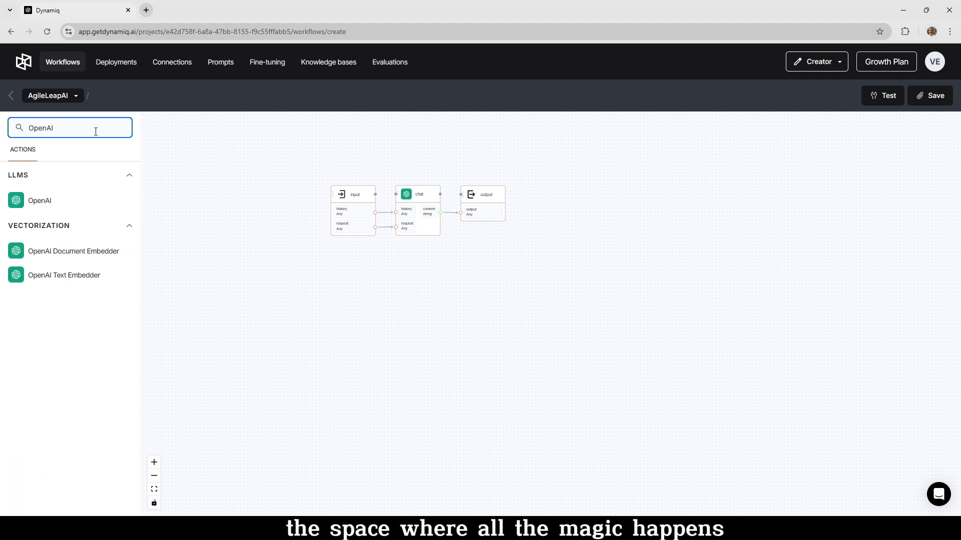
pyautogui.doubleClick(96, 131)
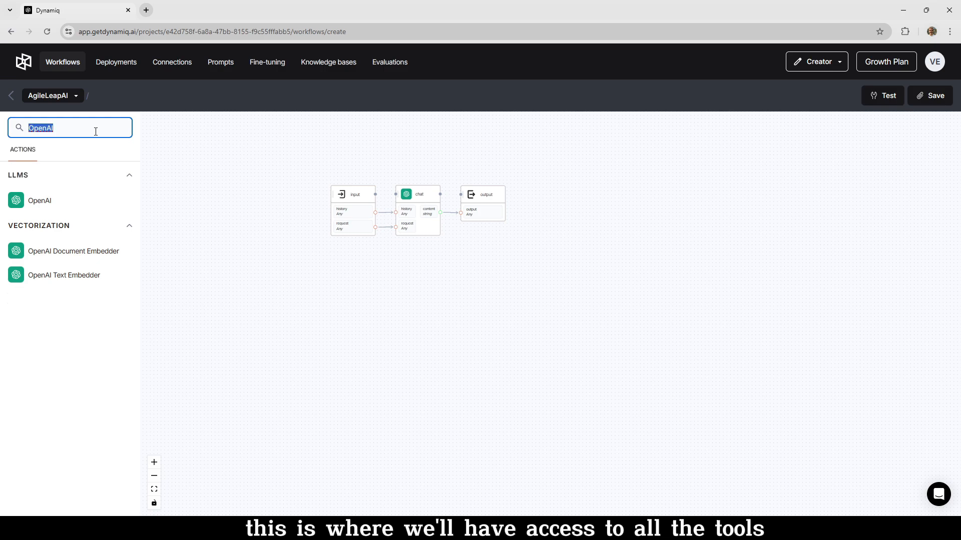
pyautogui.write('Pinb')
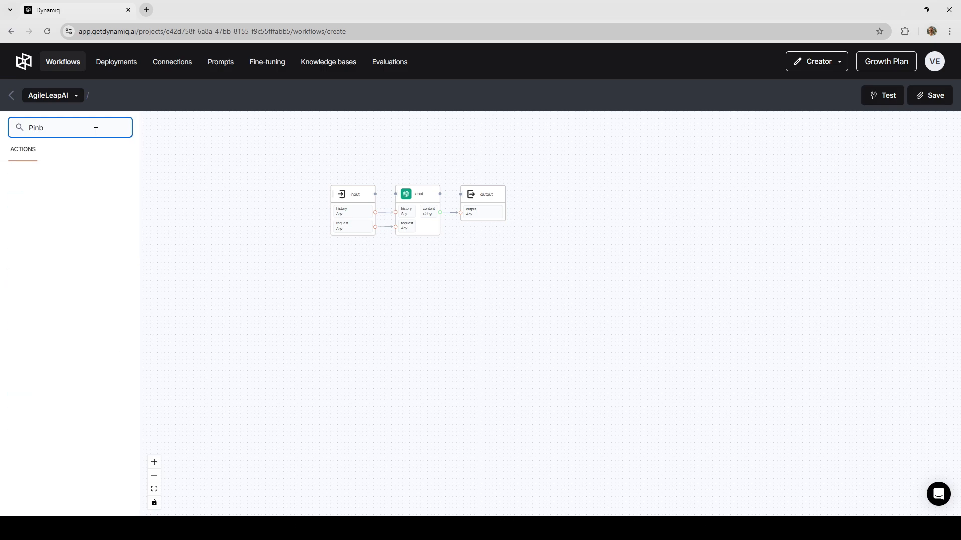
pyautogui.press('BackSpace')
pyautogui.write('econe')
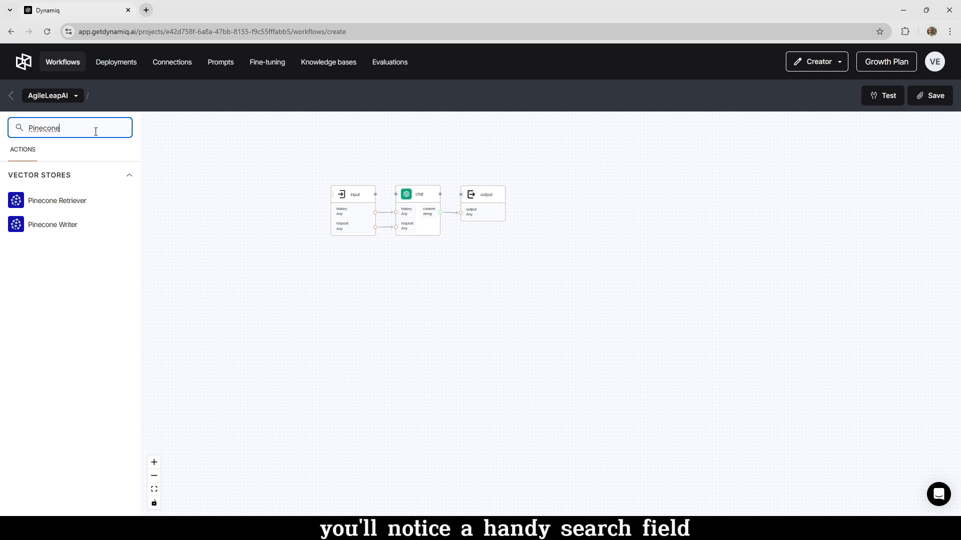
pyautogui.doubleClick(96, 132)
pyautogui.write('Hugg')
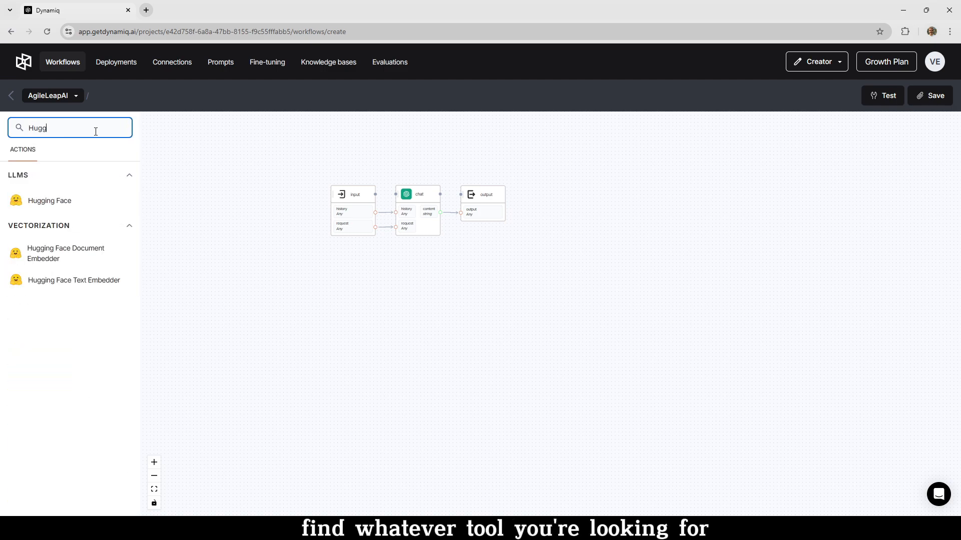
pyautogui.write('ing')
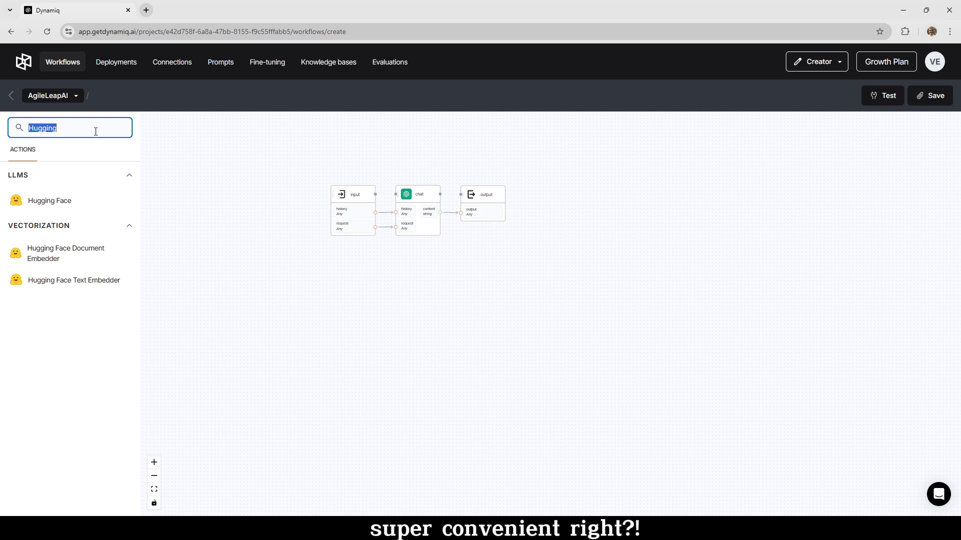
pyautogui.press('BackSpace')
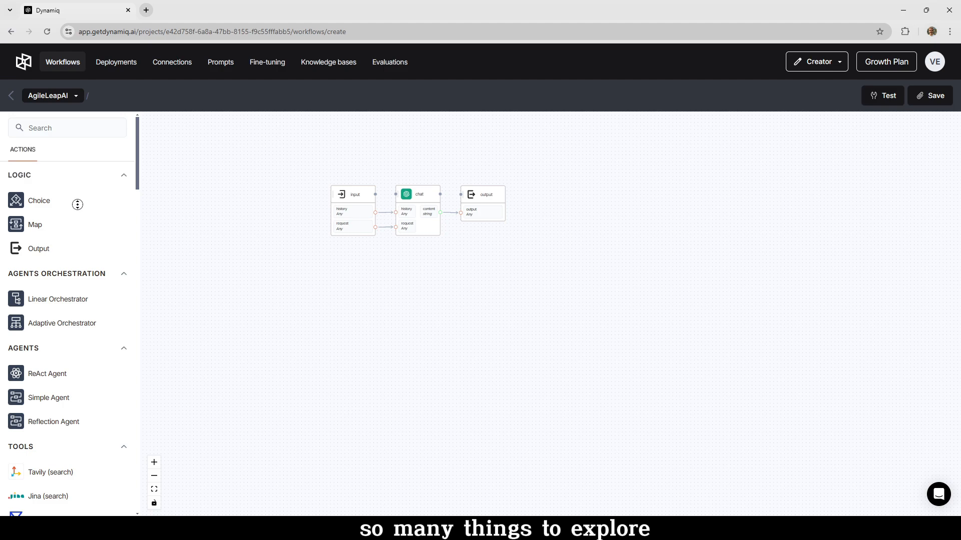
# Browse the full action list from the logic nodes down through the LLMs to the vector stores.
pyautogui.scroll(-7, 78, 220)
pyautogui.scroll(-9, 81, 241)
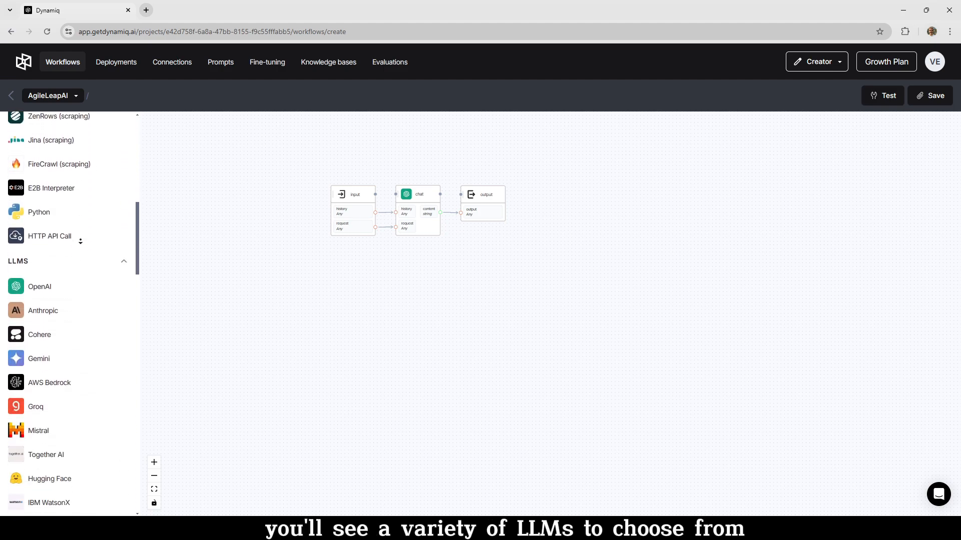
pyautogui.scroll(-10, 81, 241)
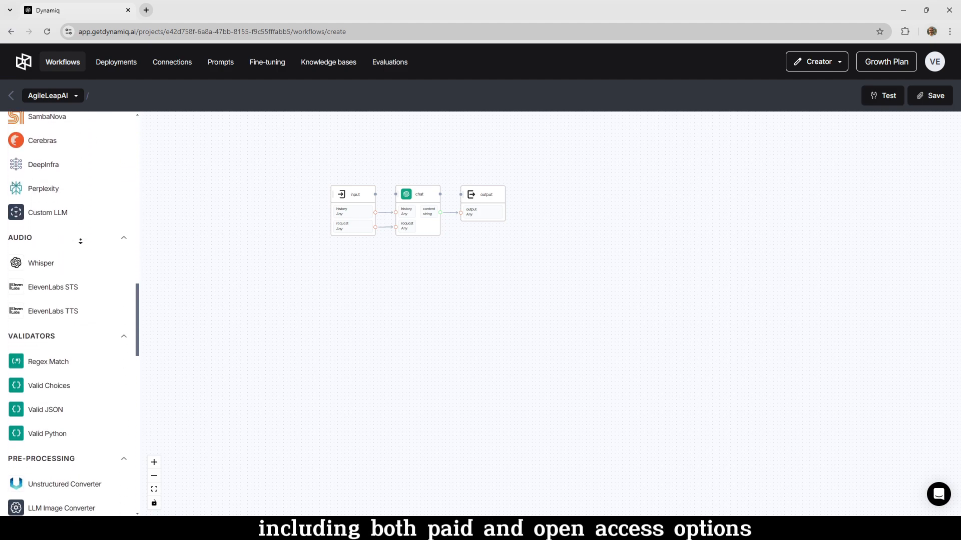
pyautogui.scroll(-10, 80, 242)
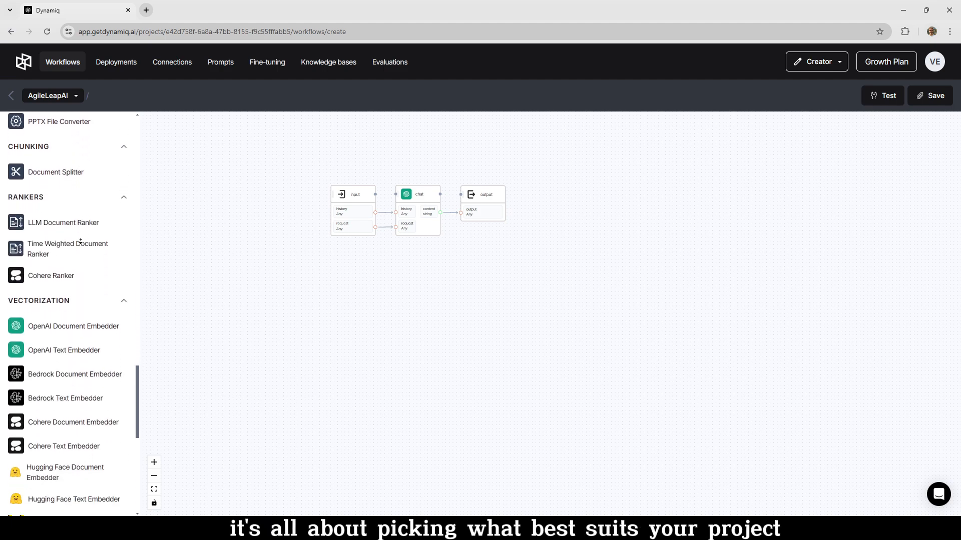
pyautogui.scroll(-3, 81, 241)
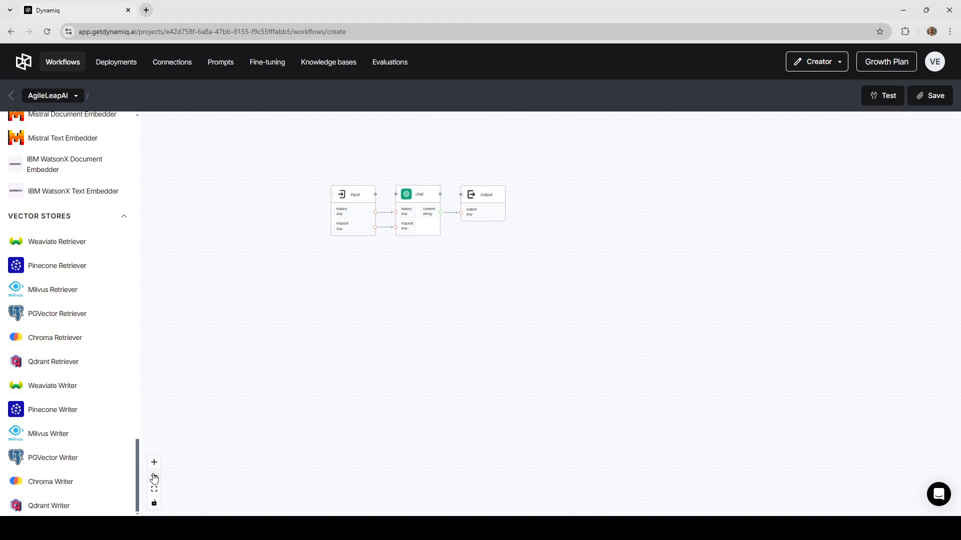
# Add a field named new-field to the workflow's input node.
pyautogui.click(154, 490)
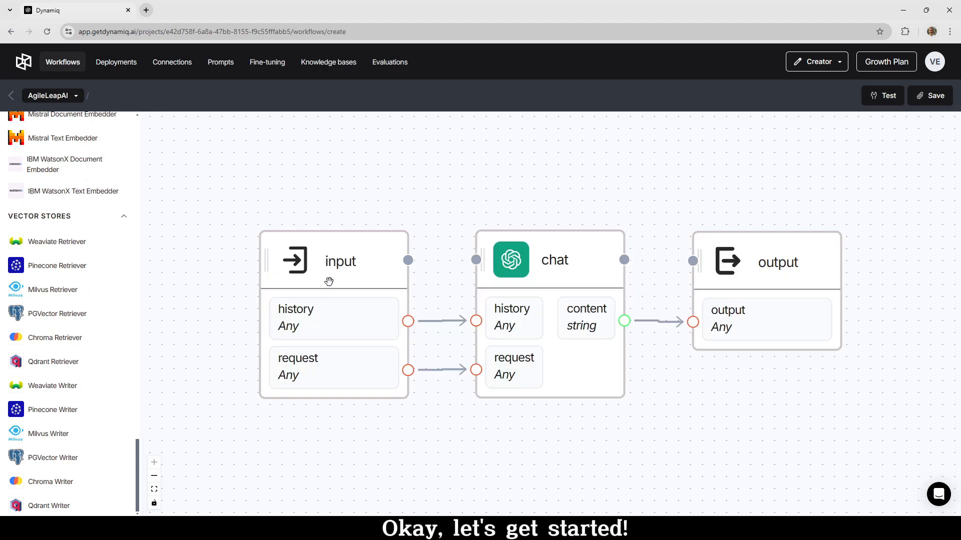
pyautogui.click(328, 282)
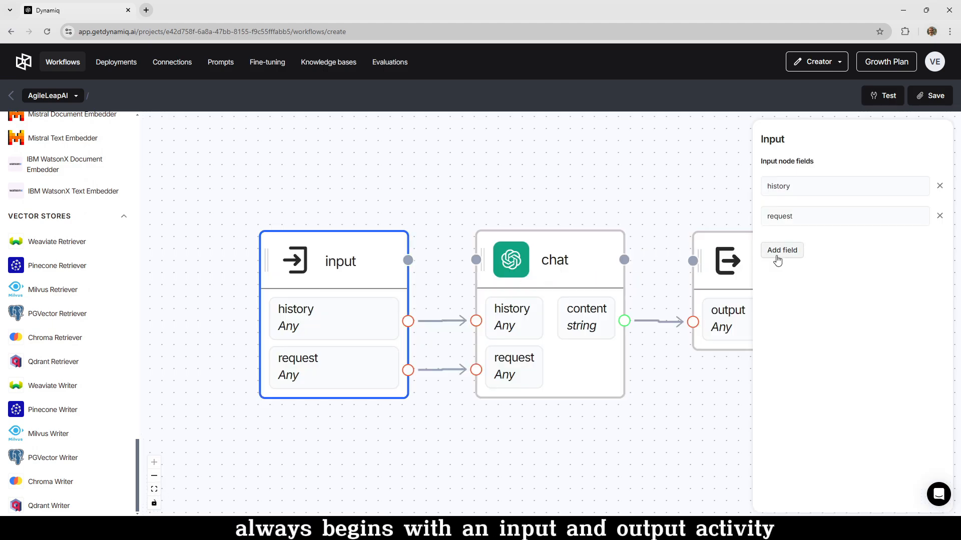
pyautogui.click(782, 251)
pyautogui.click(787, 248)
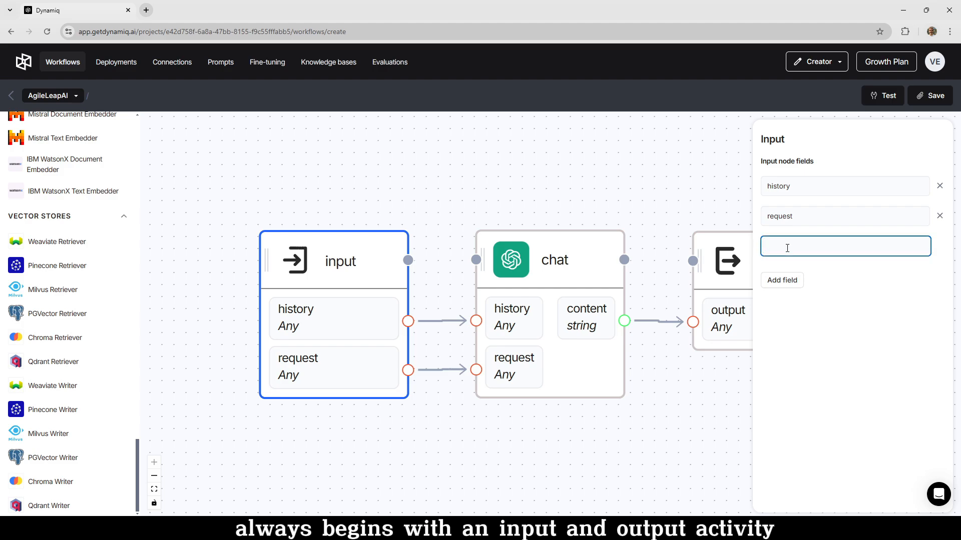
pyautogui.write('new-field')
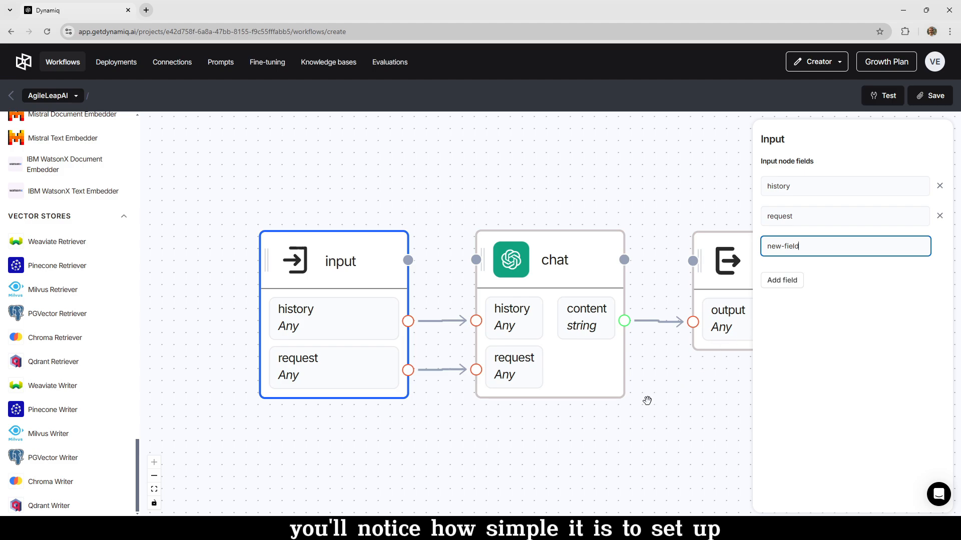
pyautogui.click(651, 399)
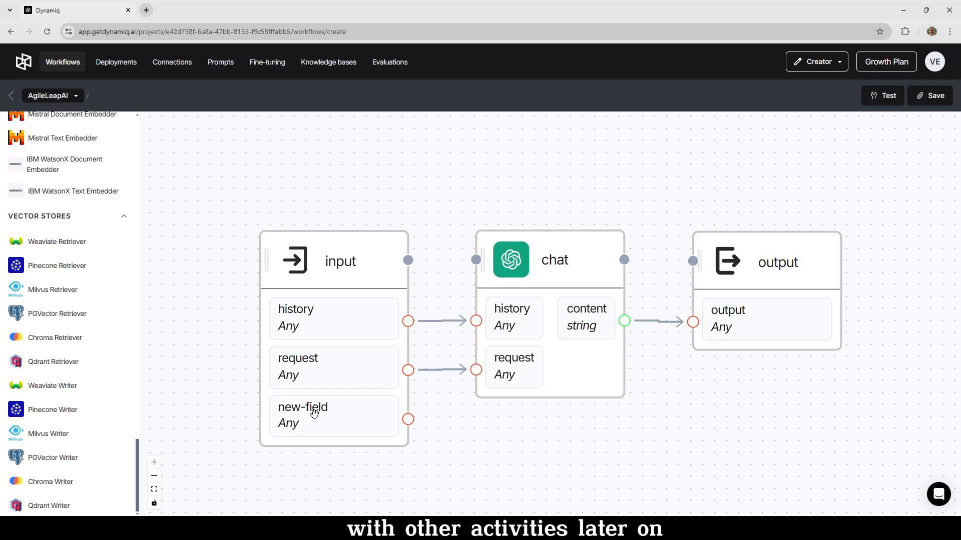
# Rename the chat node as OpenAI.
pyautogui.click(534, 270)
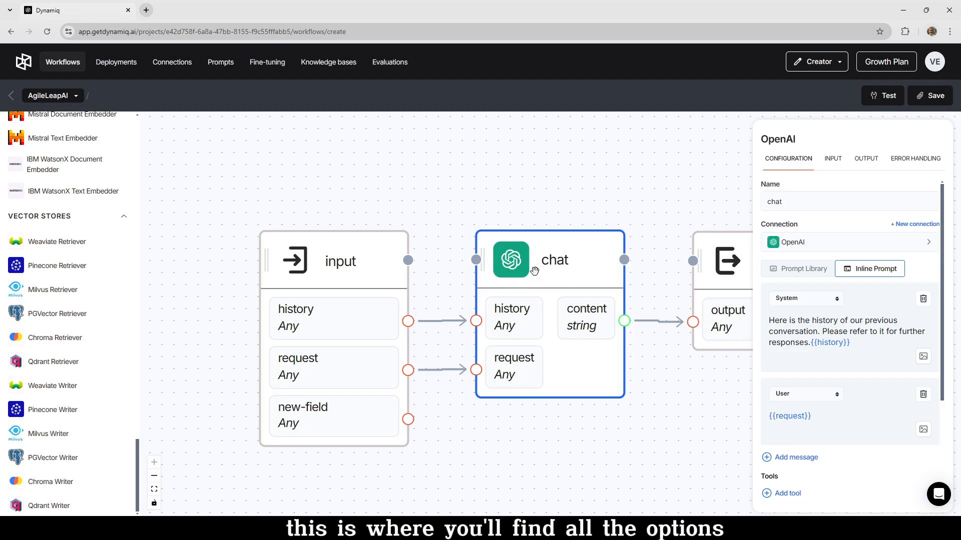
pyautogui.click(807, 202)
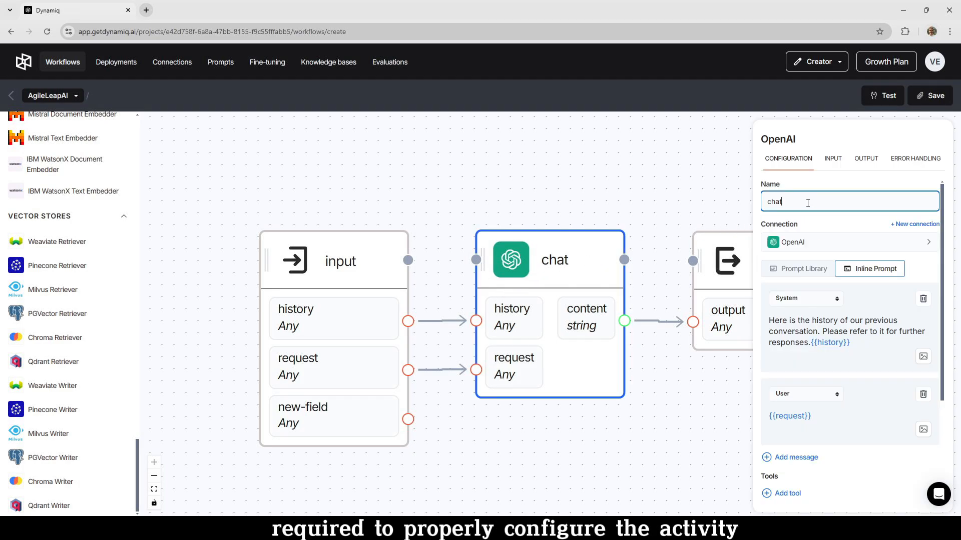
pyautogui.doubleClick(807, 203)
pyautogui.write('OpenAI')
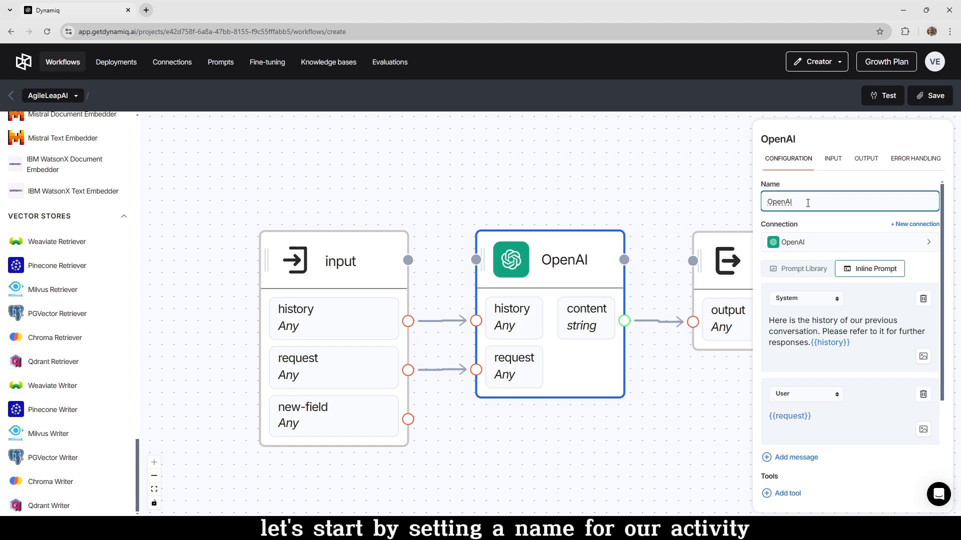
# Create a new OpenAI connection named open-ai-key for the OpenAI node, entering the API key.
pyautogui.click(817, 244)
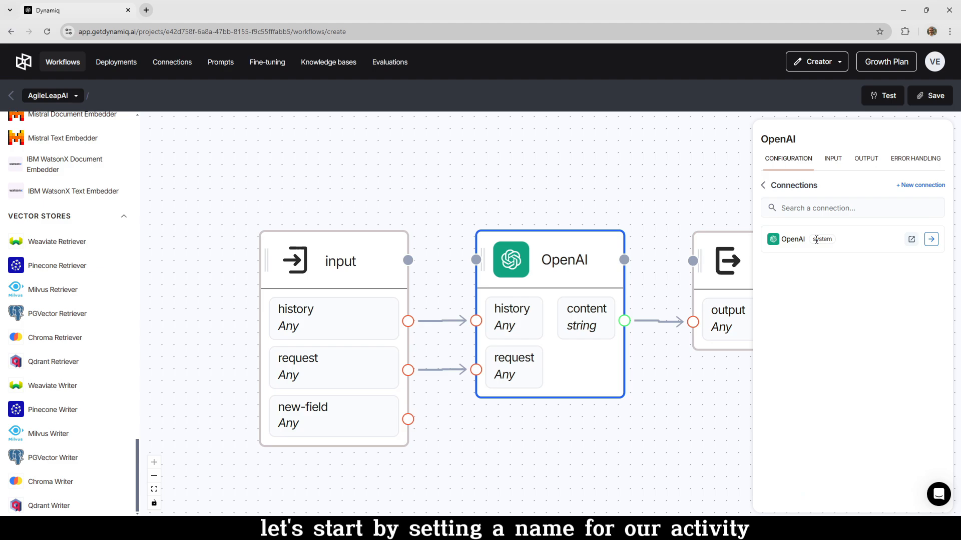
pyautogui.click(930, 186)
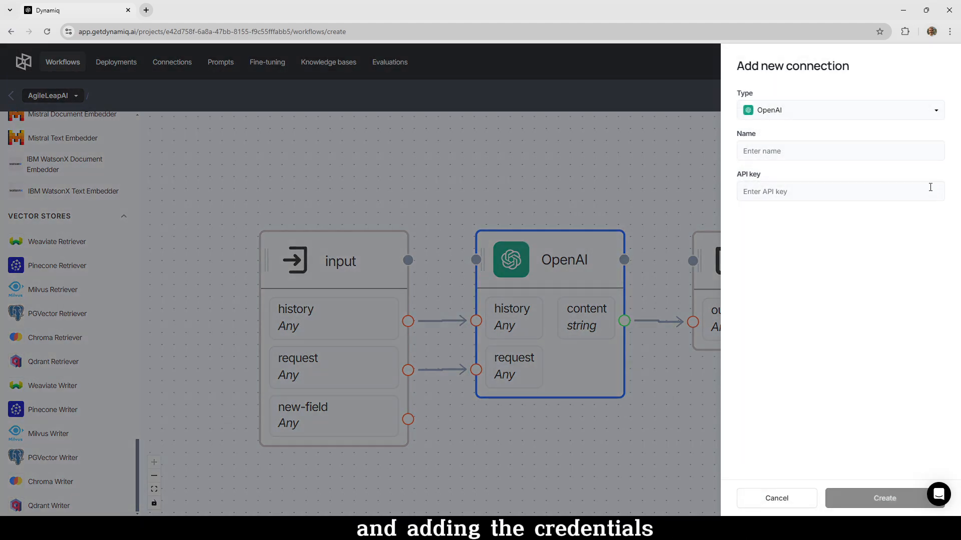
pyautogui.click(872, 149)
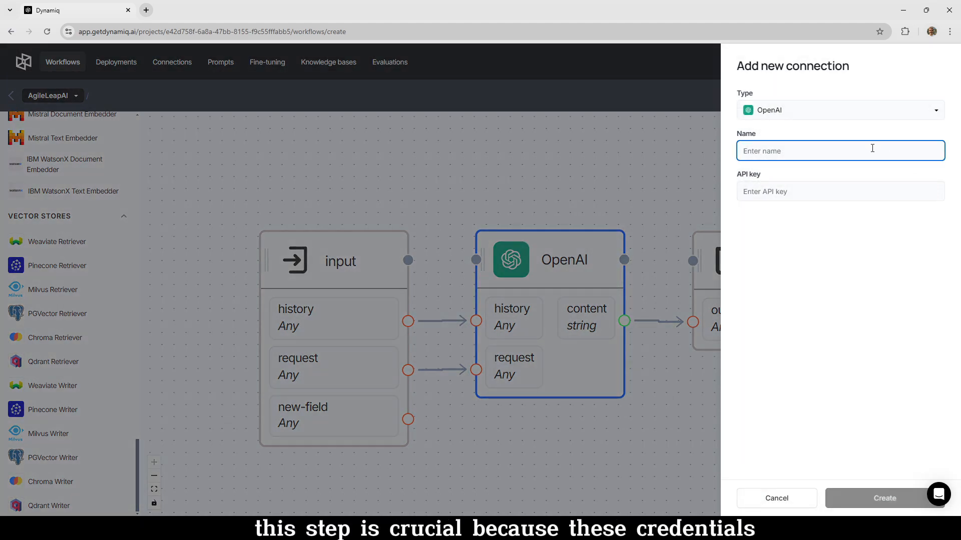
pyautogui.write('open-ai-key')
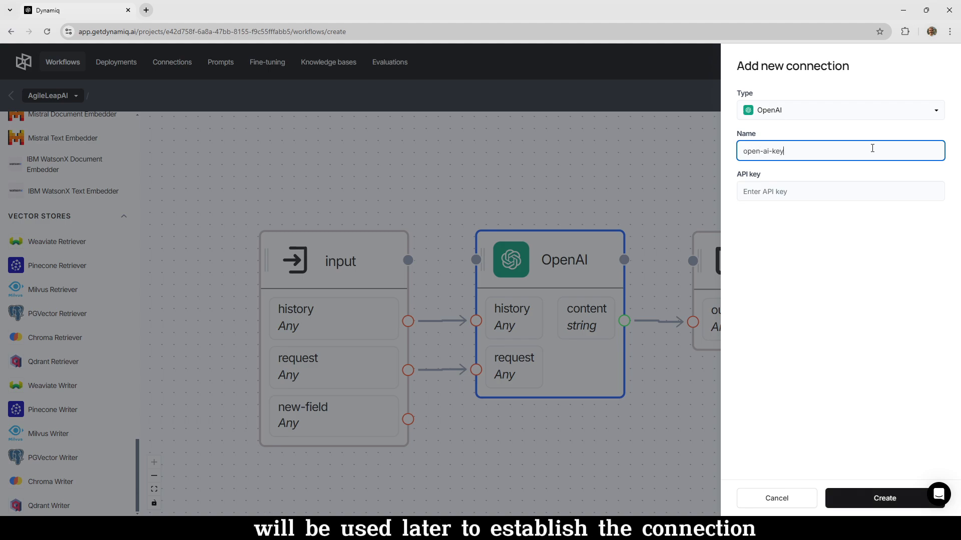
pyautogui.click(827, 192)
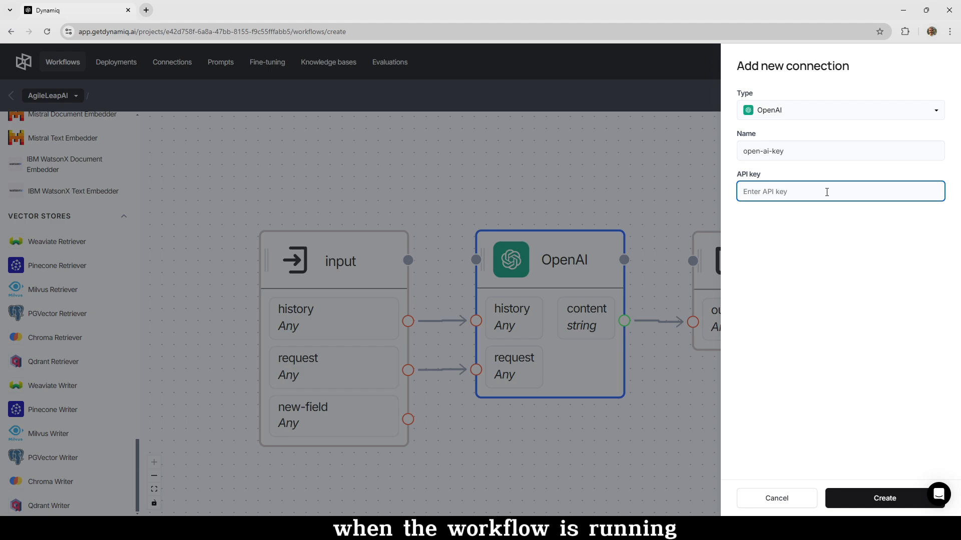
pyautogui.write('your')
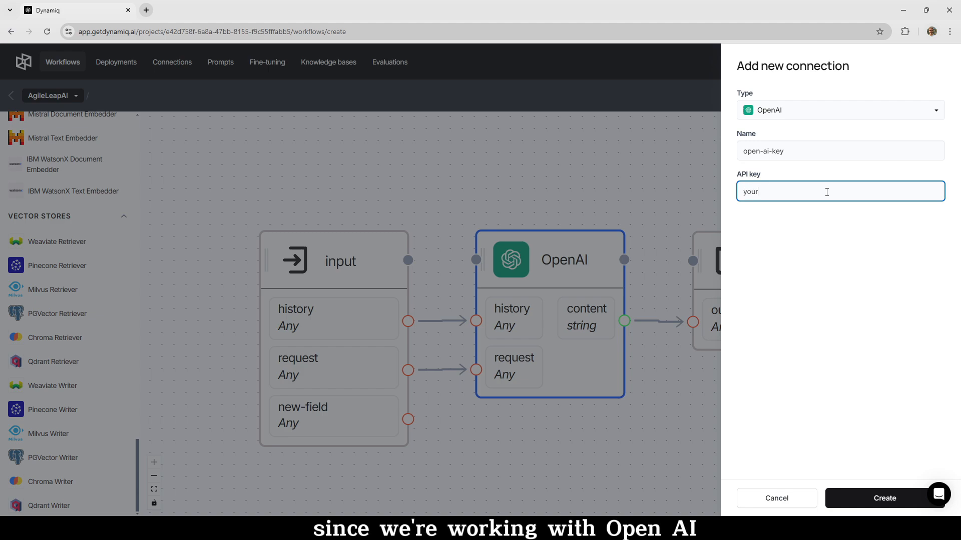
pyautogui.write('_open')
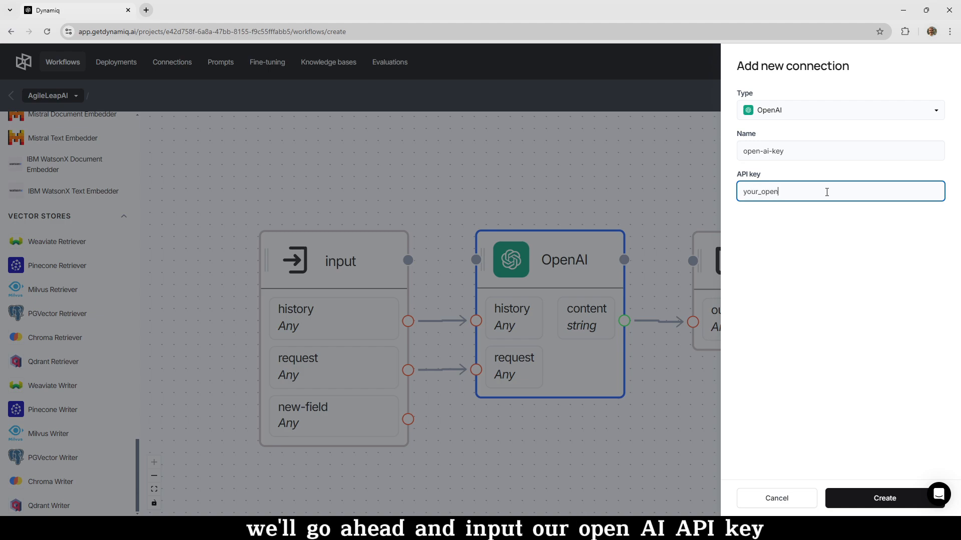
pyautogui.write('_ai_key')
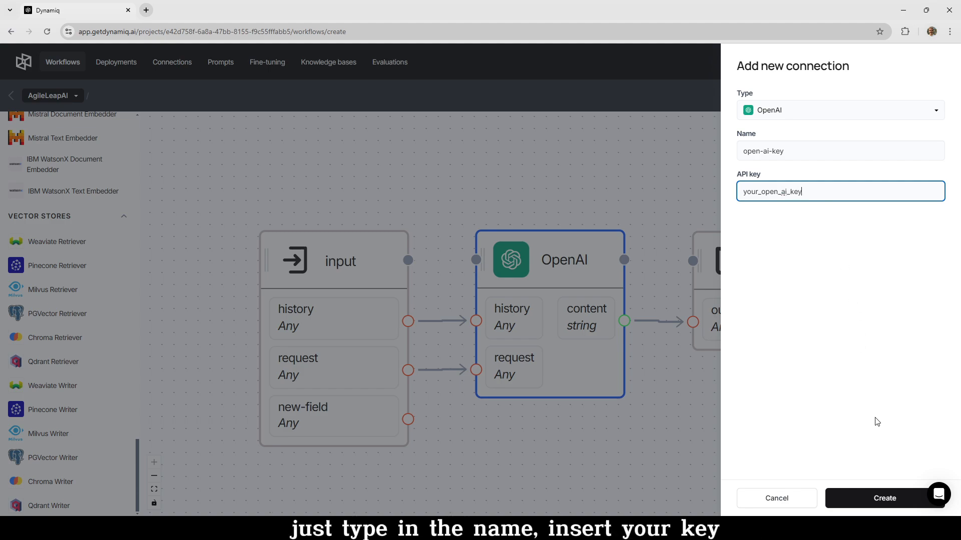
pyautogui.click(873, 498)
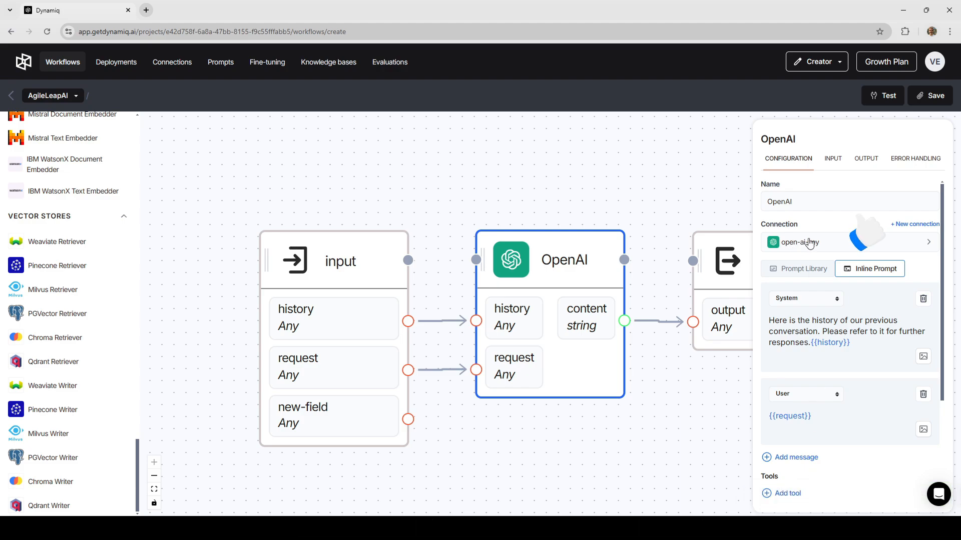
# Start a new prompt named test from the prompt library of the OpenAI node.
pyautogui.click(813, 274)
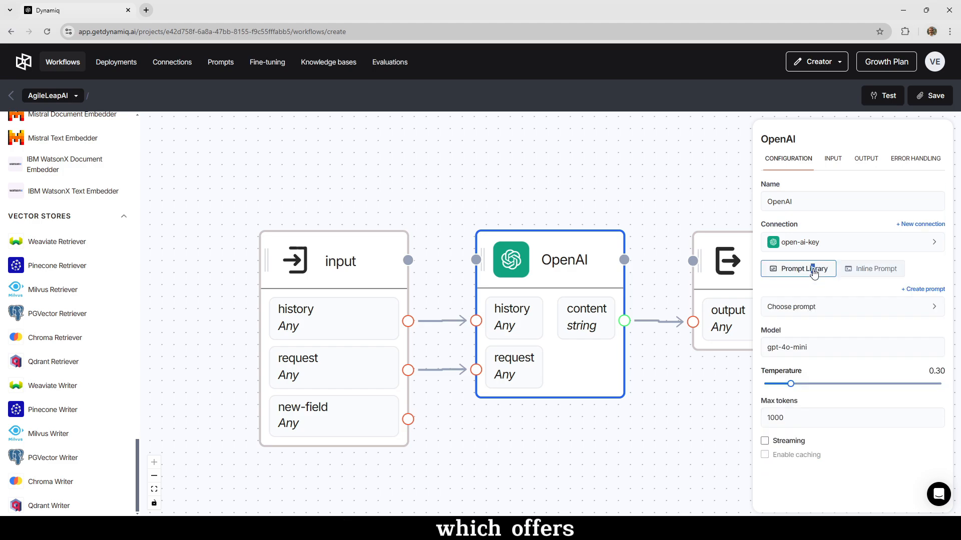
pyautogui.click(817, 312)
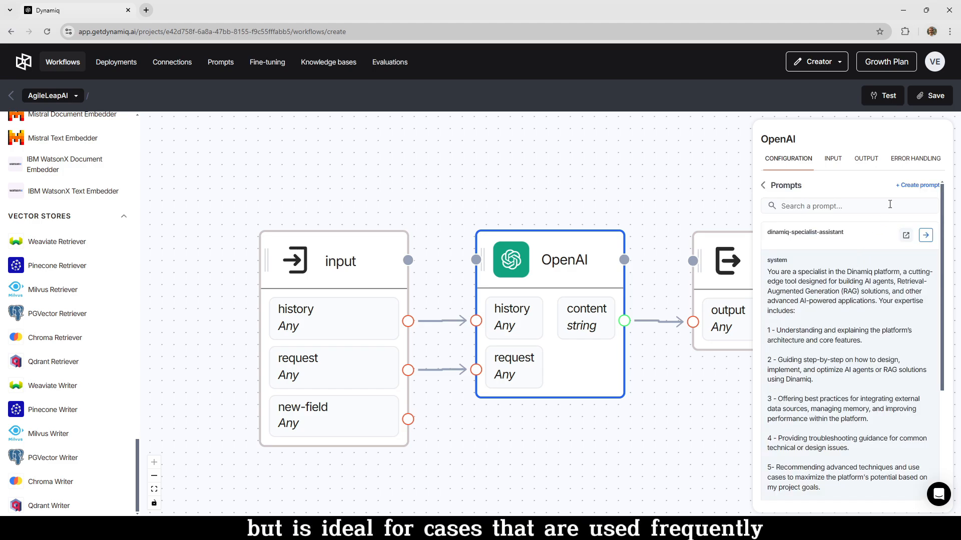
pyautogui.click(901, 189)
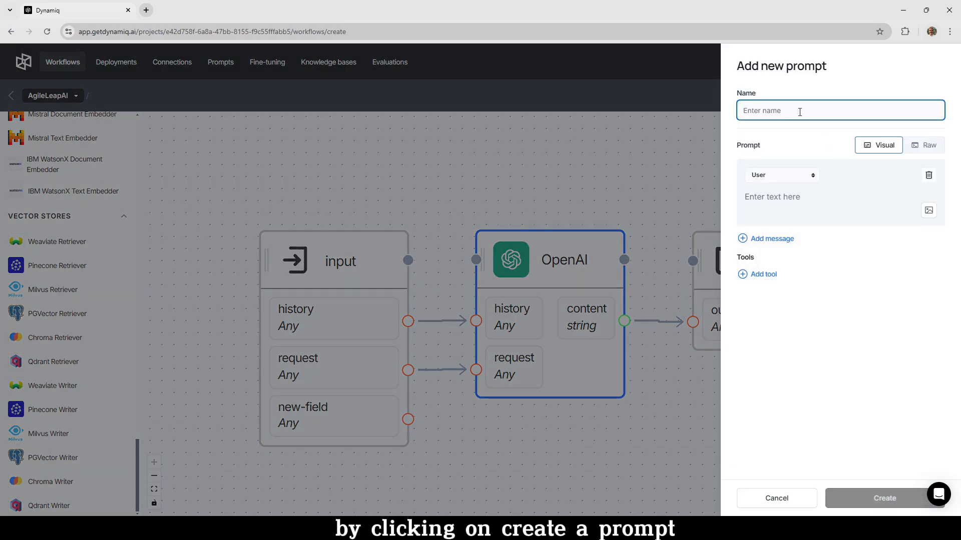
pyautogui.write('test')
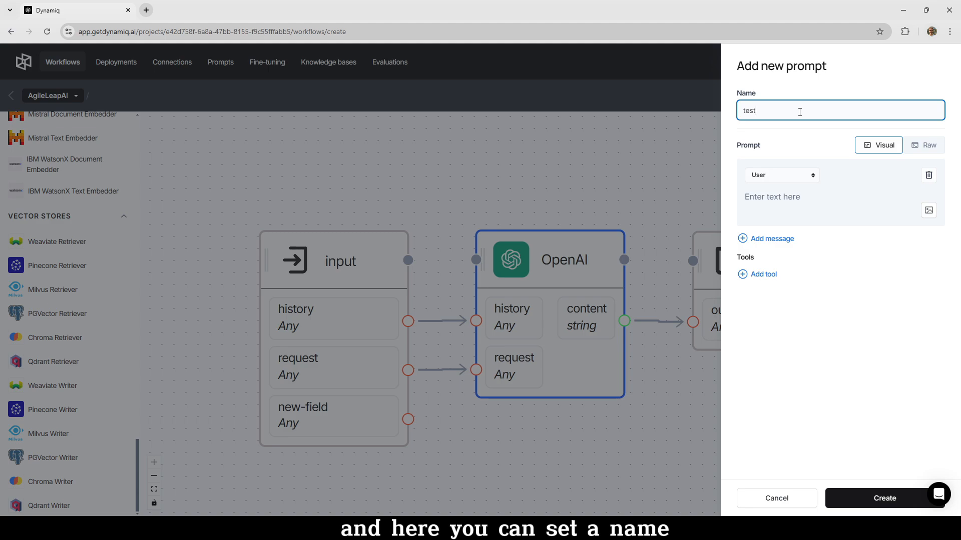
# Give the new prompt a System message and a User message, both reading "test", check its raw format and create it.
pyautogui.click(803, 199)
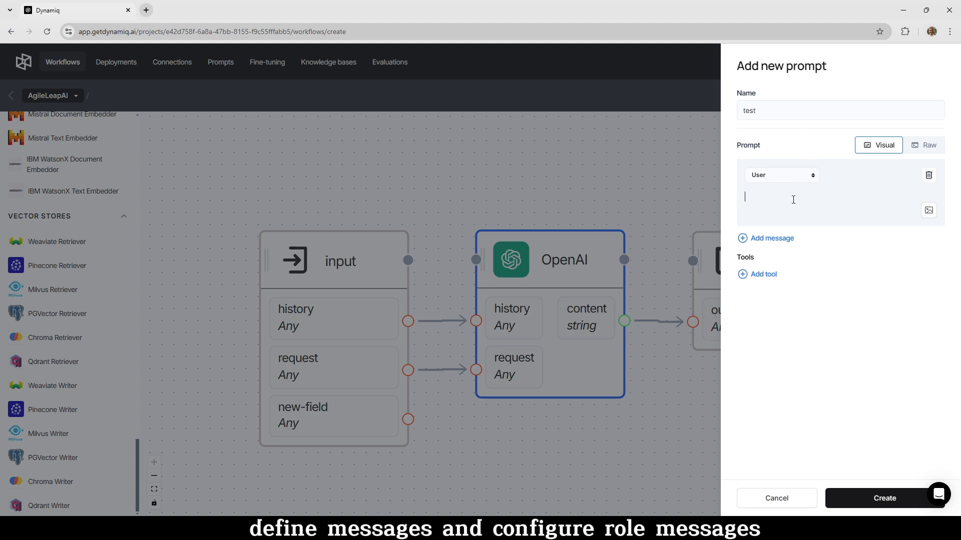
pyautogui.write('test')
pyautogui.click(772, 239)
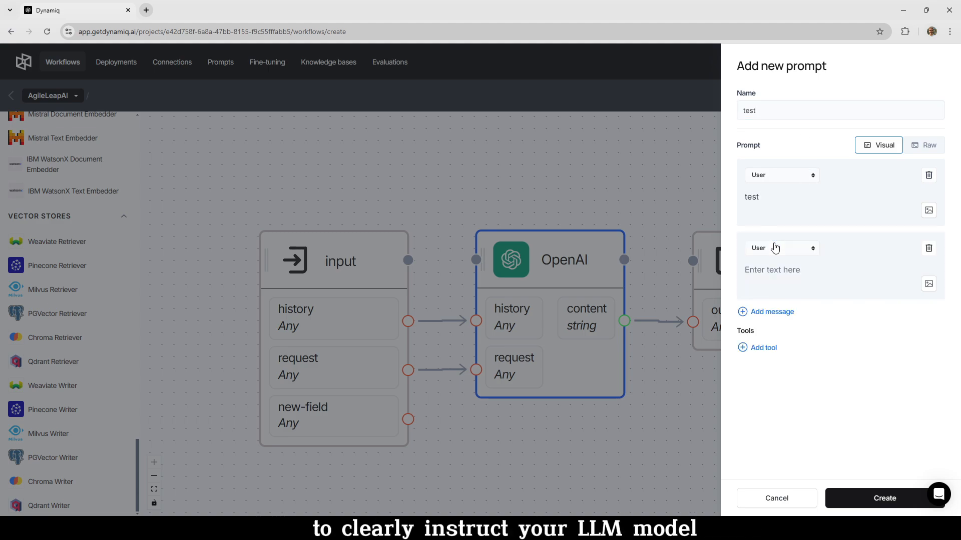
pyautogui.click(765, 268)
pyautogui.write('test')
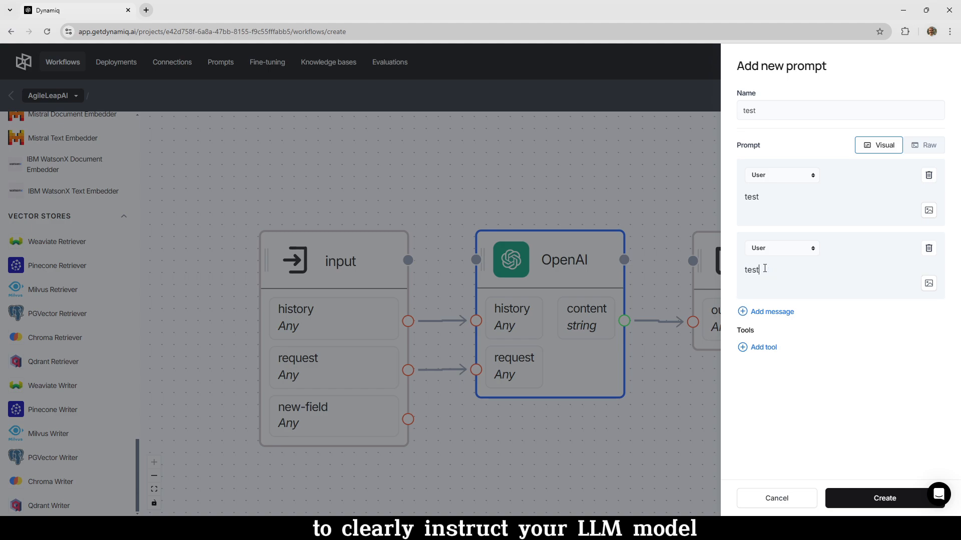
pyautogui.click(757, 175)
pyautogui.click(765, 192)
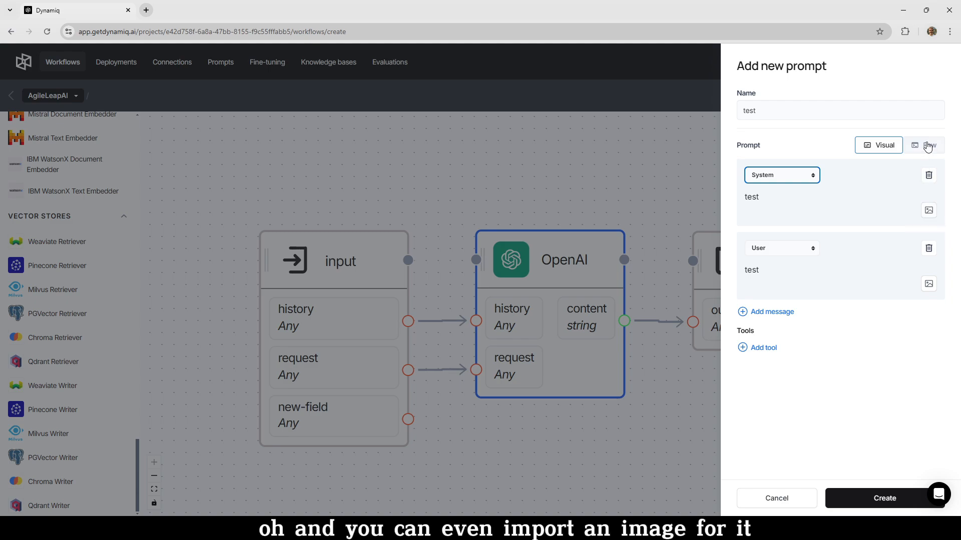
pyautogui.click(928, 146)
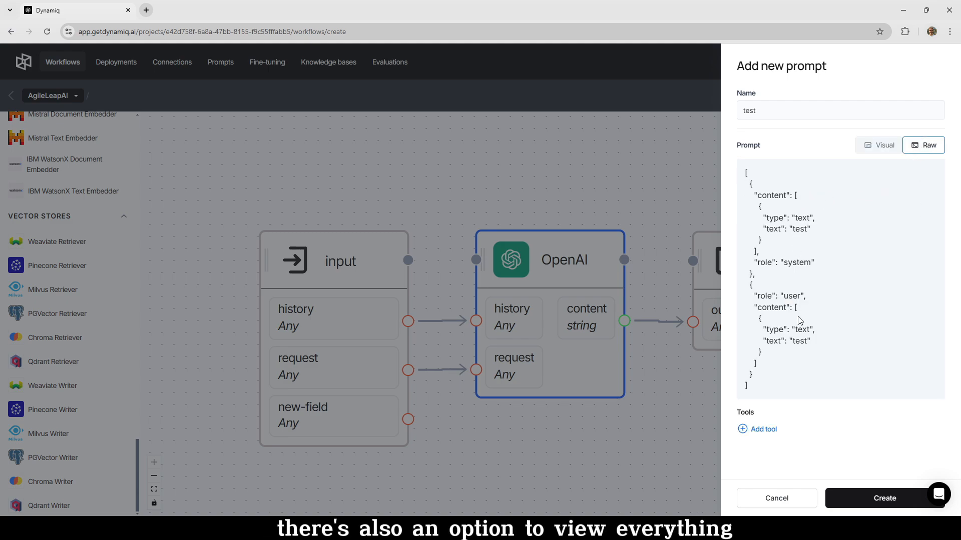
pyautogui.click(875, 499)
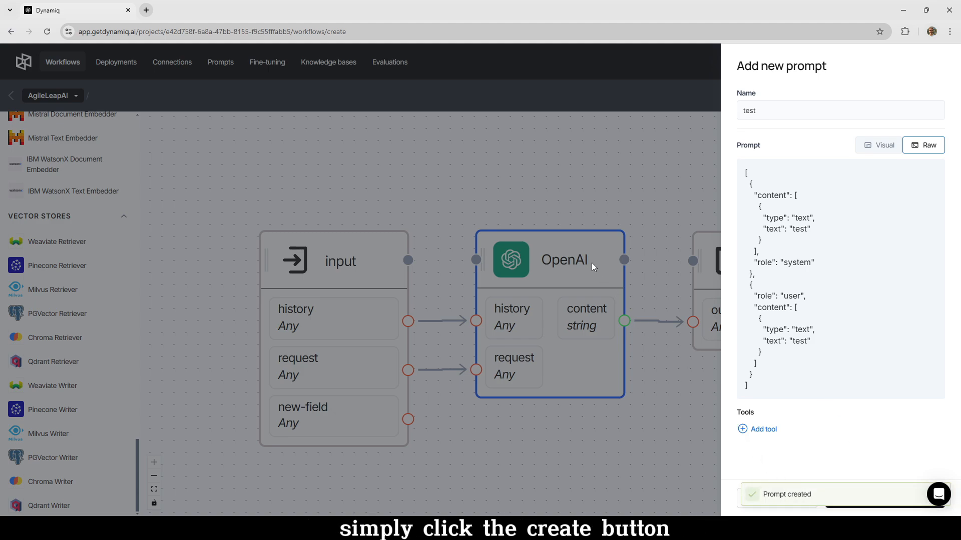
# Leave the prompt library and switch the OpenAI node back to its inline prompt.
pyautogui.click(553, 289)
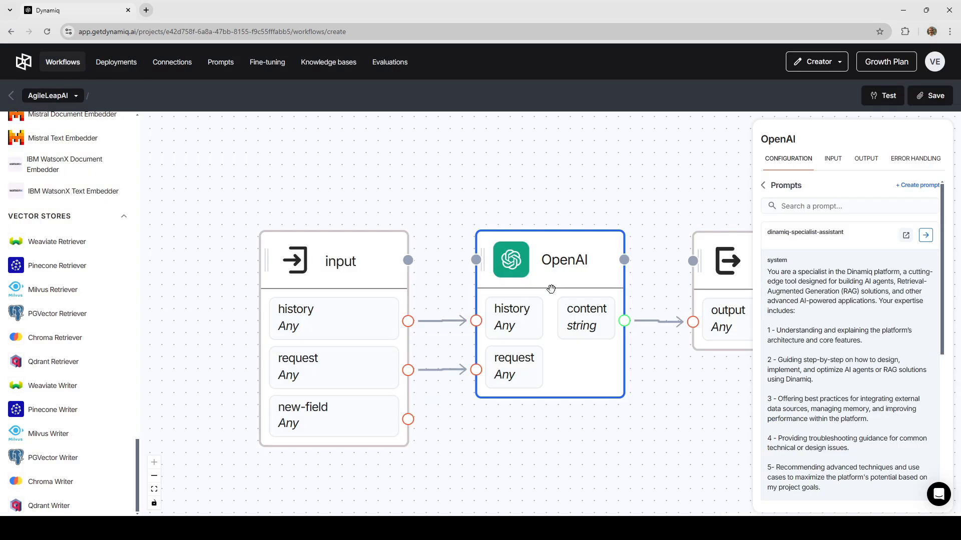
pyautogui.click(763, 185)
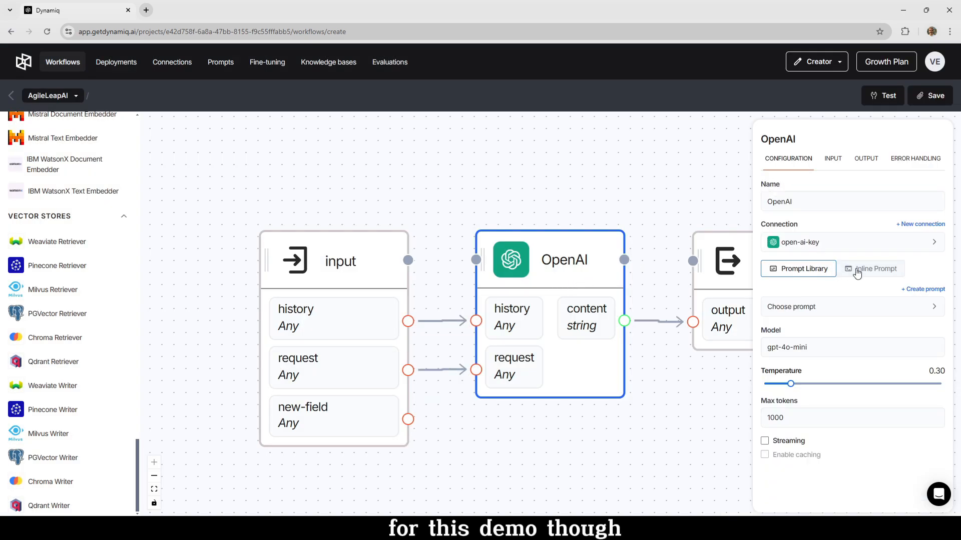
pyautogui.click(856, 272)
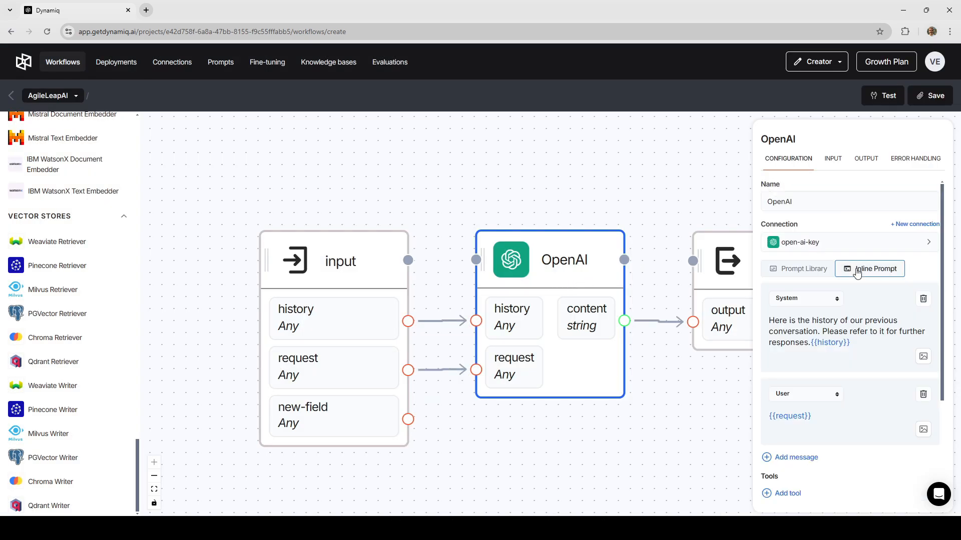
# Try out the get_stock_price example function as a tool on the OpenAI node, replacing the get_weather example, and remove the tool again.
pyautogui.scroll(-2, 857, 283)
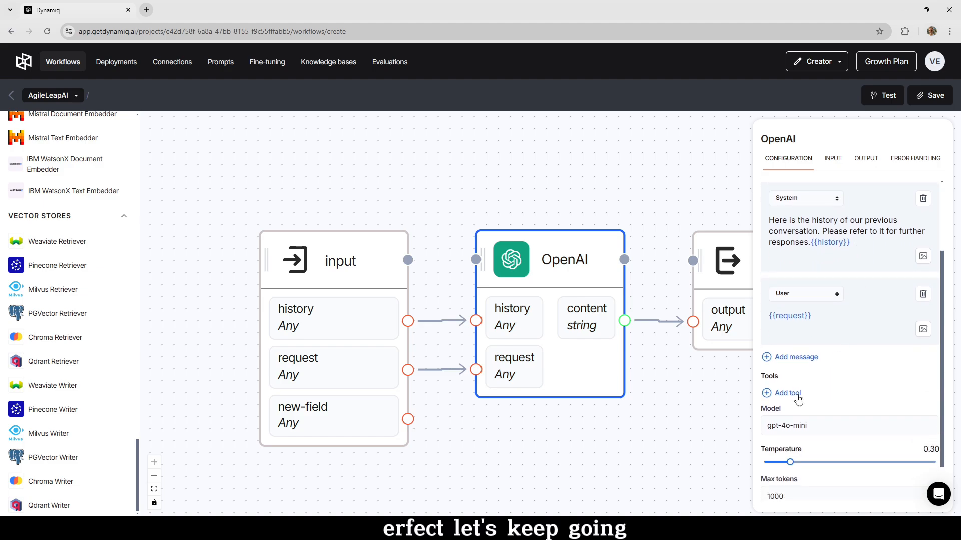
pyautogui.click(797, 394)
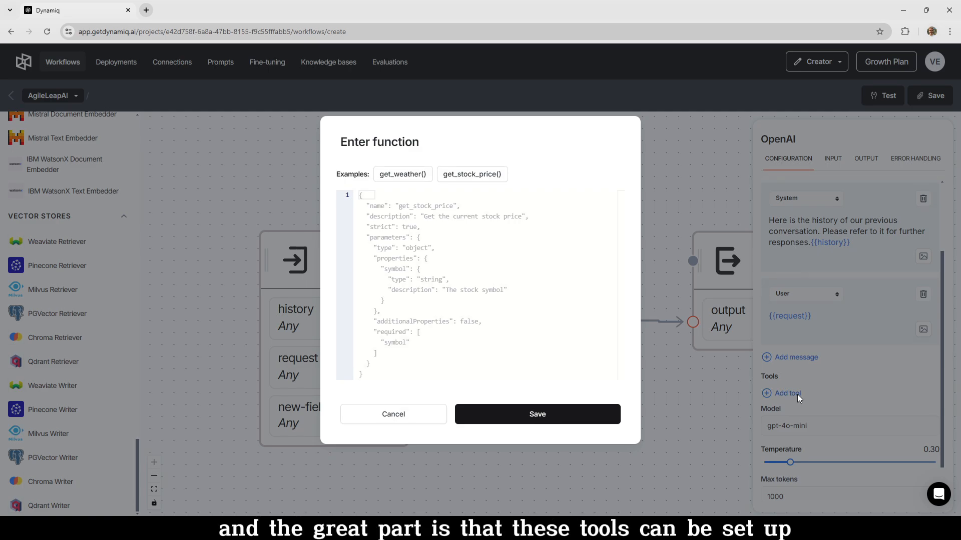
pyautogui.click(413, 179)
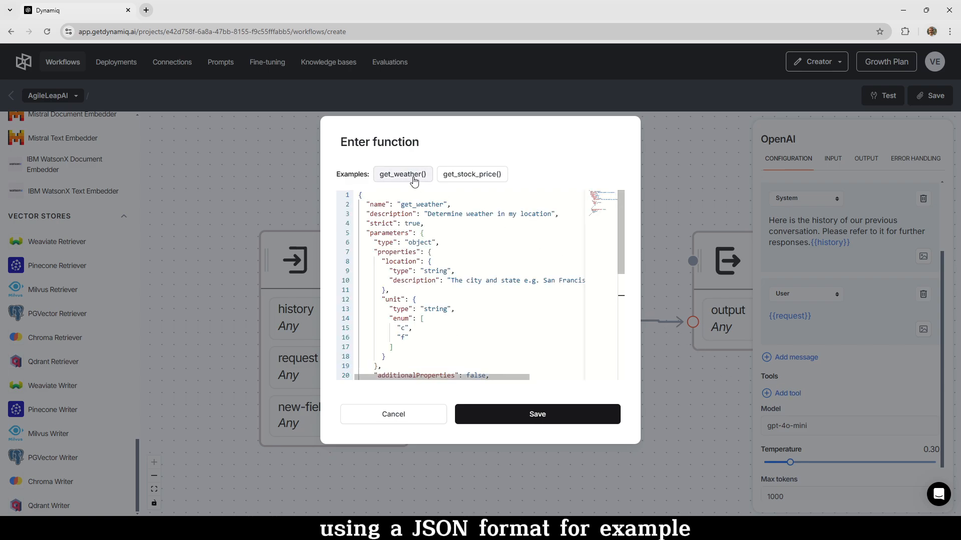
pyautogui.click(459, 182)
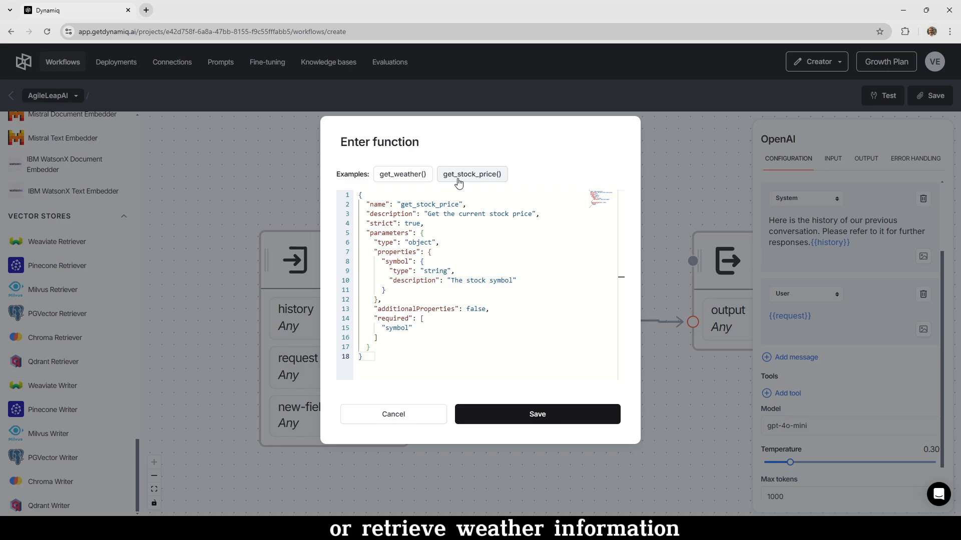
pyautogui.click(561, 414)
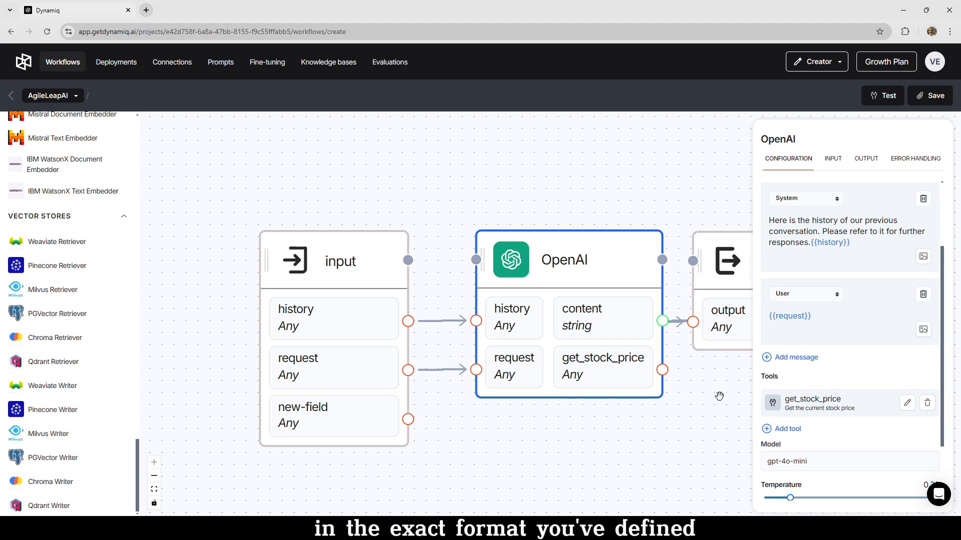
pyautogui.click(928, 404)
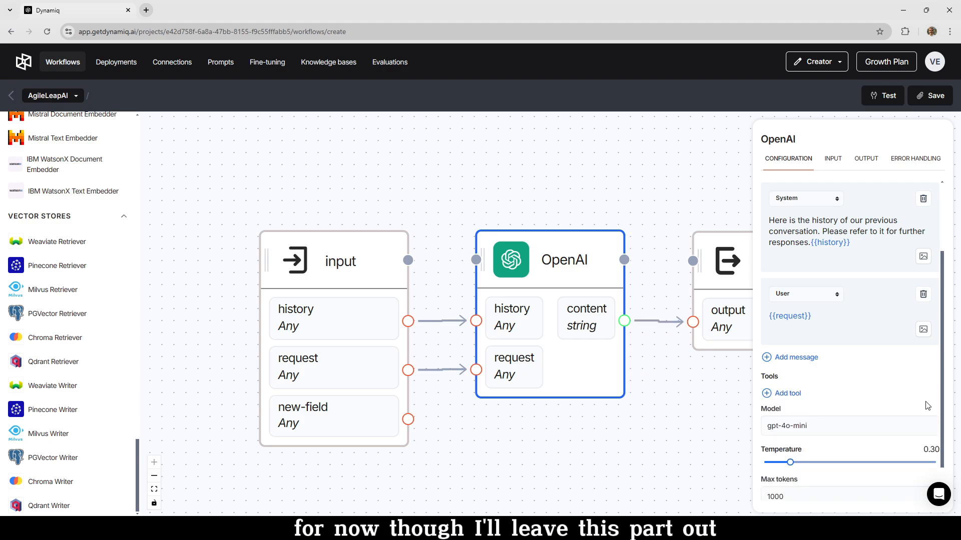
# Use gpt-4o-mini as the OpenAI node's model with a temperature of 0.30.
pyautogui.scroll(-1, 838, 405)
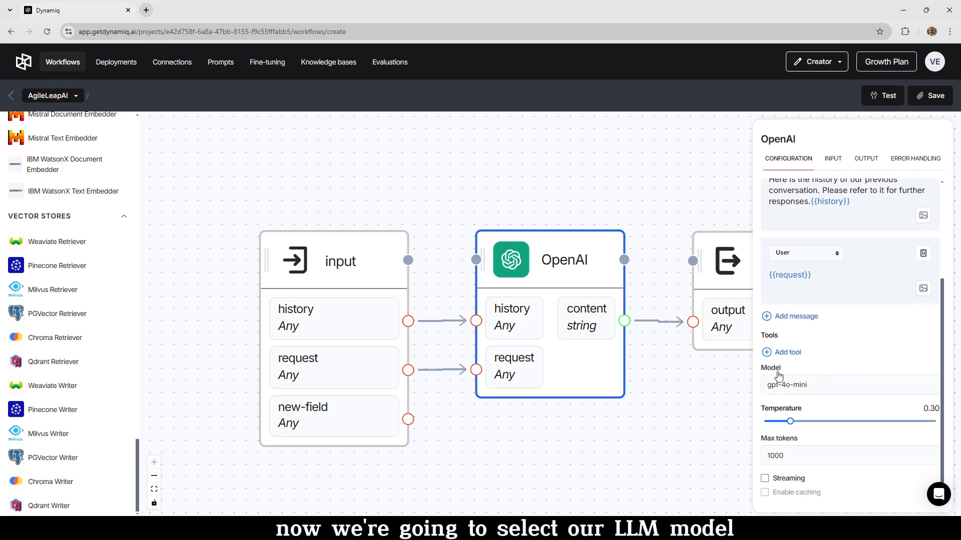
pyautogui.click(765, 385)
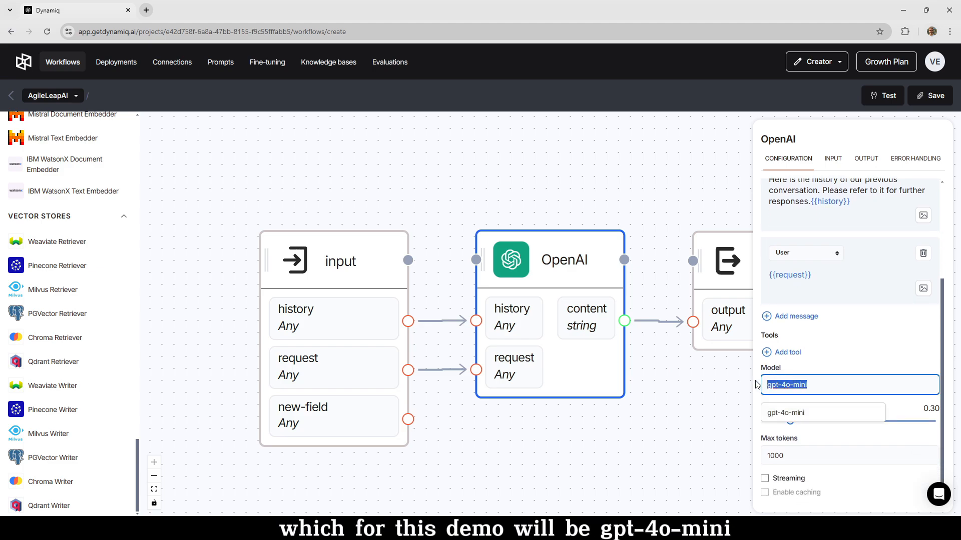
pyautogui.moveTo(790, 422)
pyautogui.mouseDown()
pyautogui.moveTo(934, 421)
pyautogui.moveTo(765, 420)
pyautogui.moveTo(789, 420)
pyautogui.mouseUp()
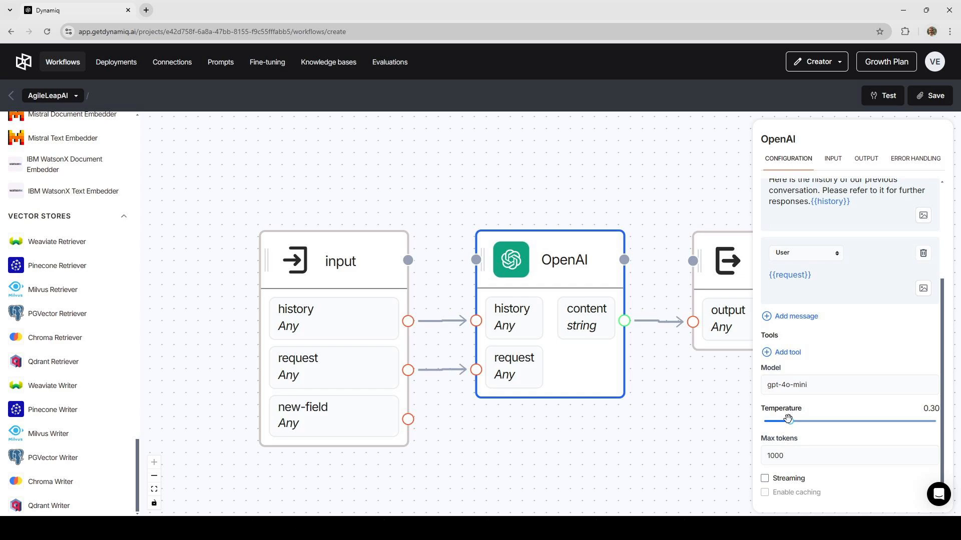
# Set the OpenAI node's max tokens to 500 and enable streaming.
pyautogui.click(797, 454)
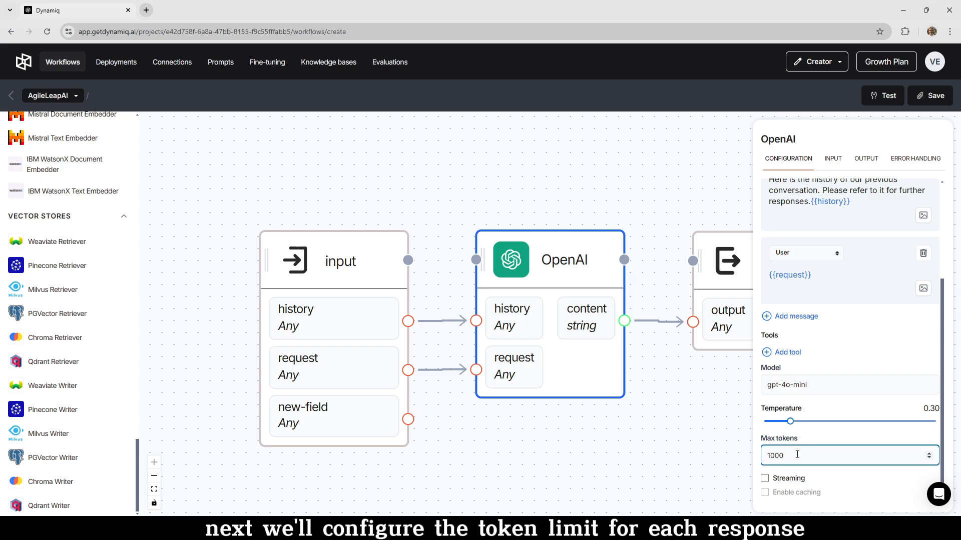
pyautogui.doubleClick(797, 455)
pyautogui.write('500')
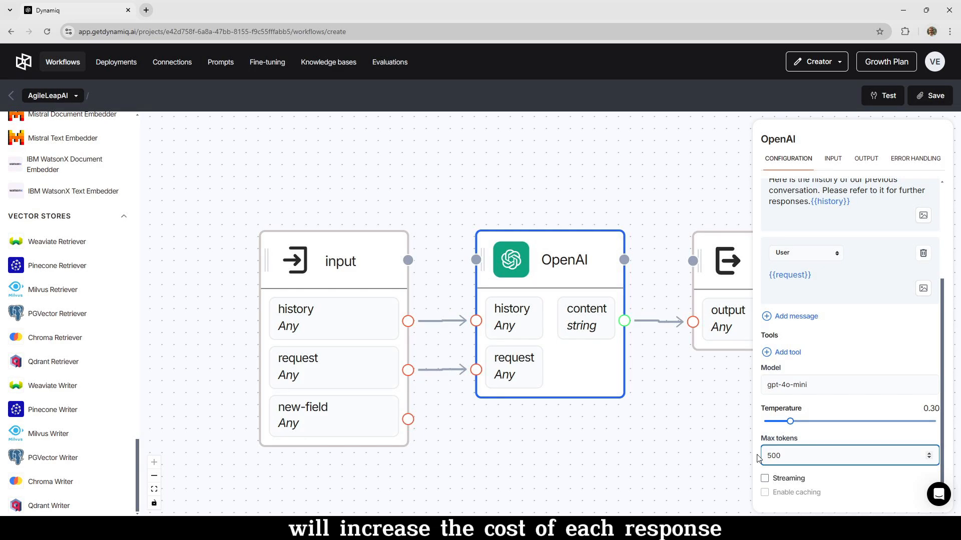
pyautogui.click(765, 480)
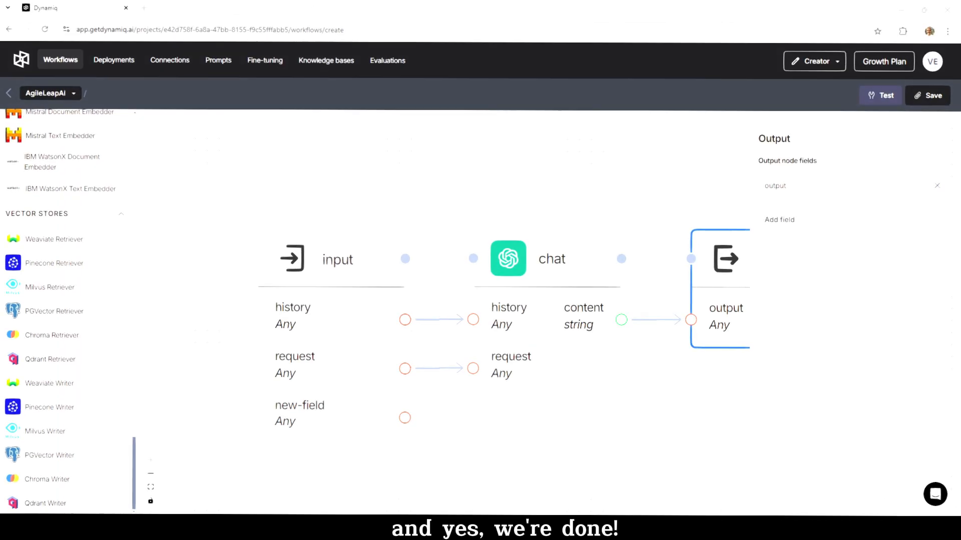
# Test the workflow with a history sentence introducing the user by name and the request "How do you see AI shaping the future?".
pyautogui.click(873, 95)
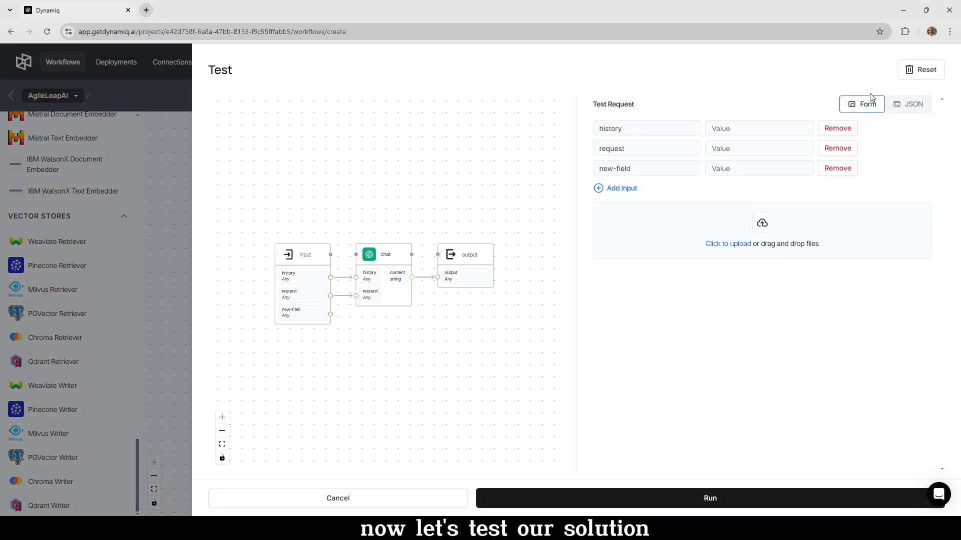
pyautogui.click(734, 128)
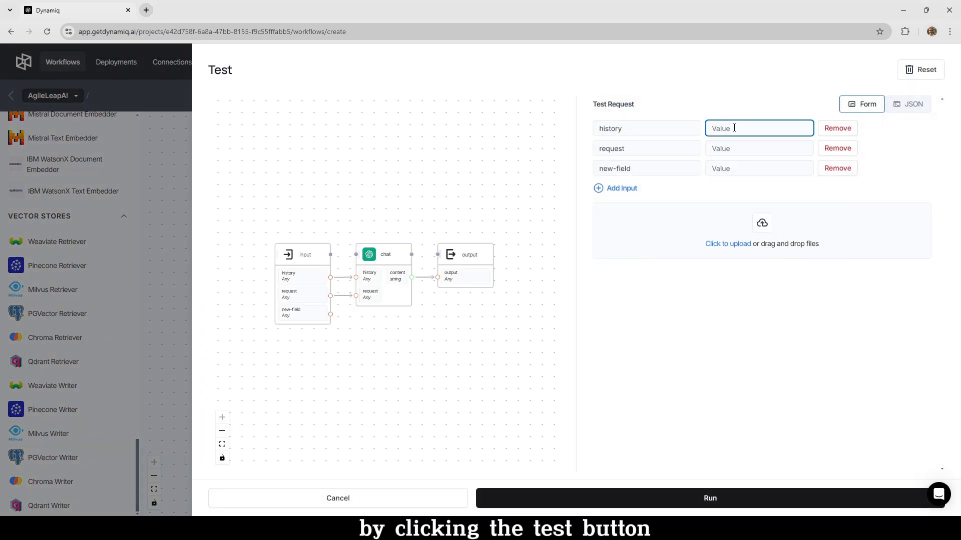
pyautogui.write('My name is Vinicius!')
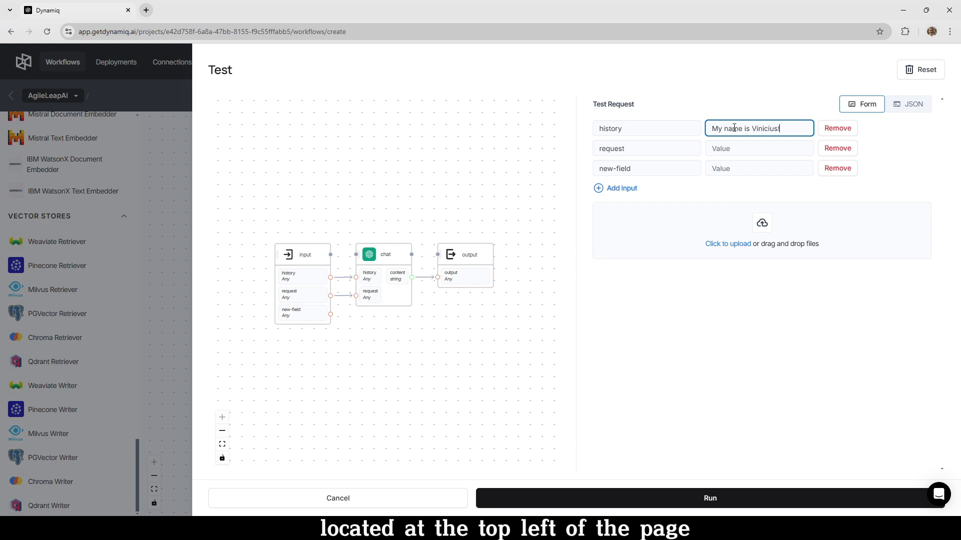
pyautogui.click(734, 148)
pyautogui.hotkey('ctrl', 'v')
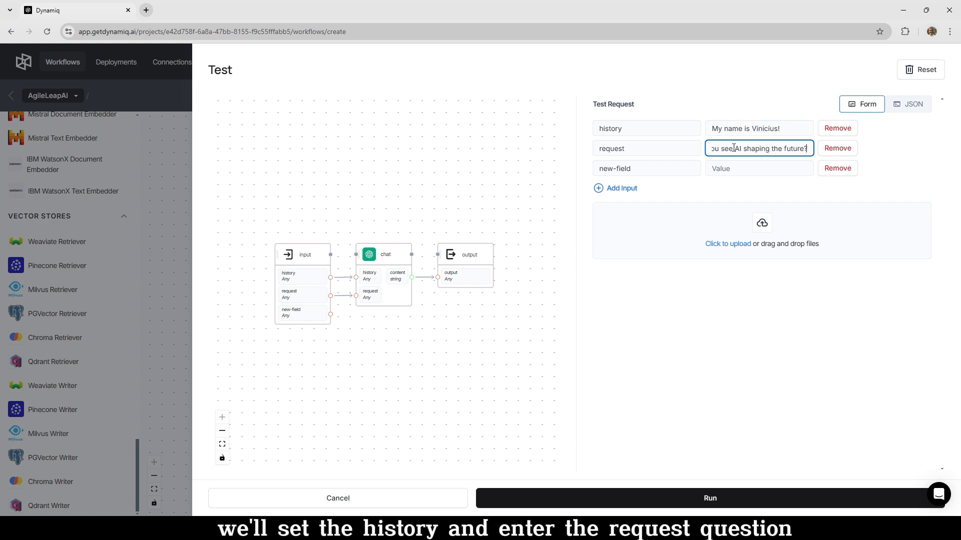
pyautogui.press('Home')
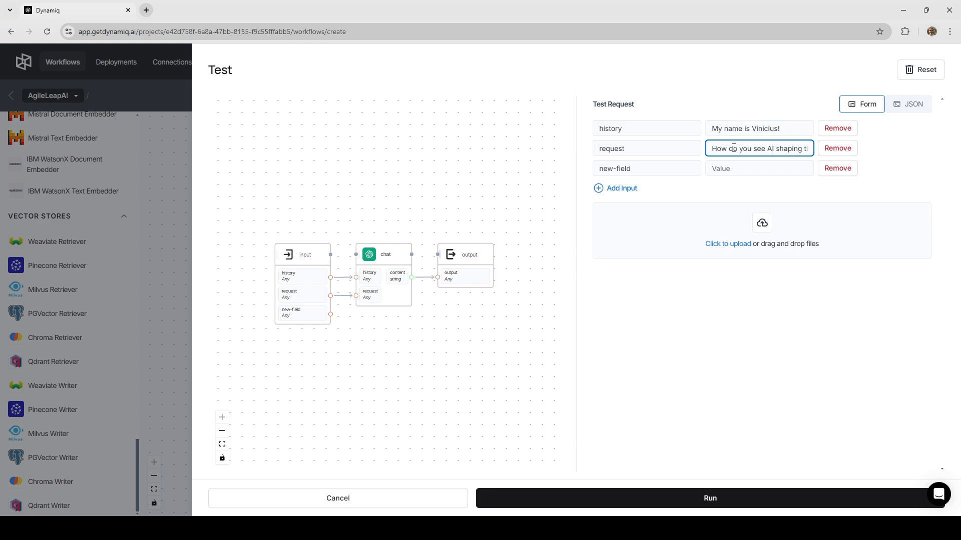
pyautogui.press('End')
pyautogui.click(644, 498)
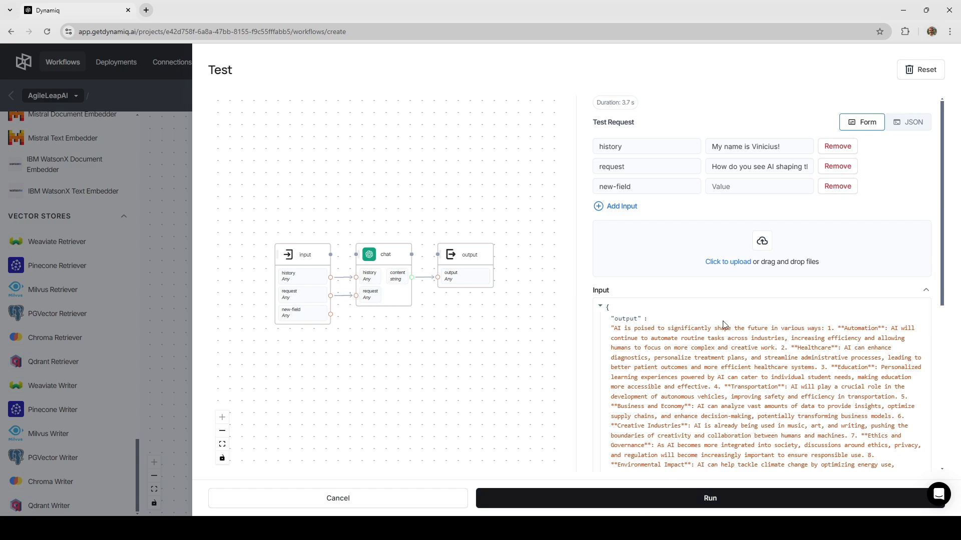
# Review the test run's output and the chat node's input and output details, and close the test.
pyautogui.scroll(-2, 724, 325)
pyautogui.scroll(-4, 726, 326)
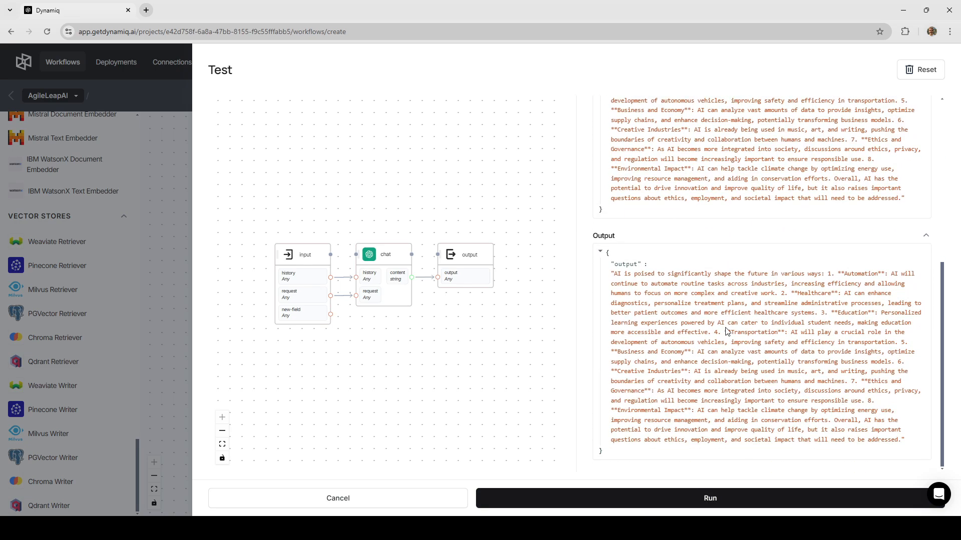
pyautogui.click(375, 261)
pyautogui.scroll(3, 635, 280)
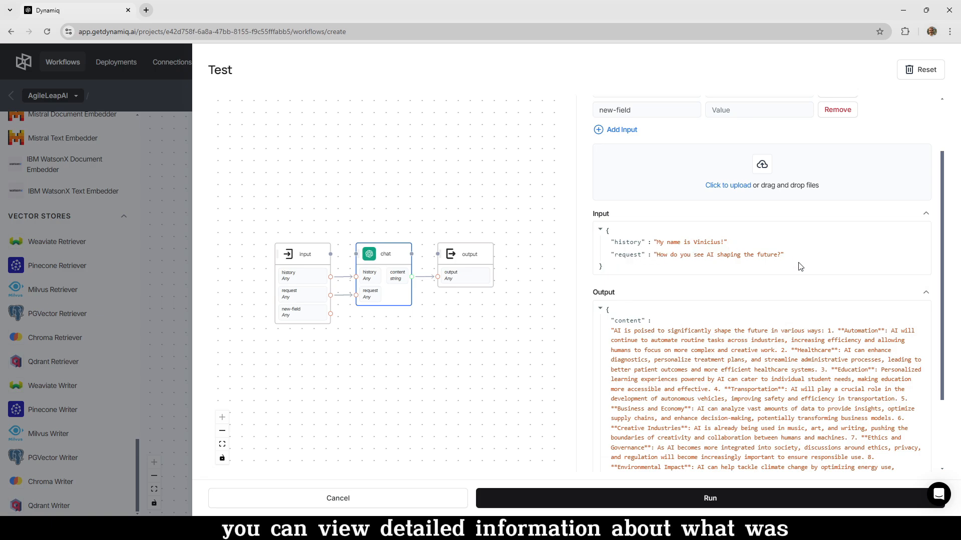
pyautogui.scroll(-2, 799, 270)
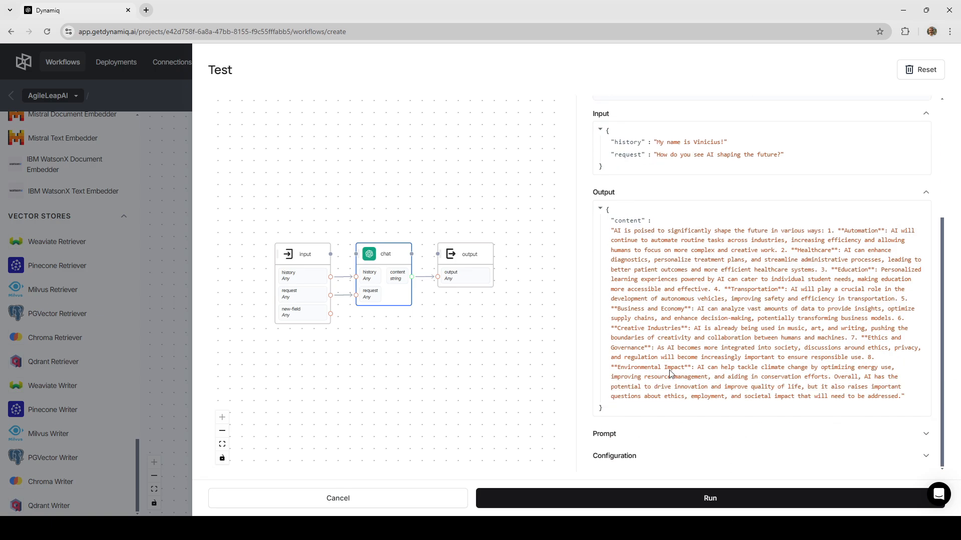
pyautogui.click(176, 249)
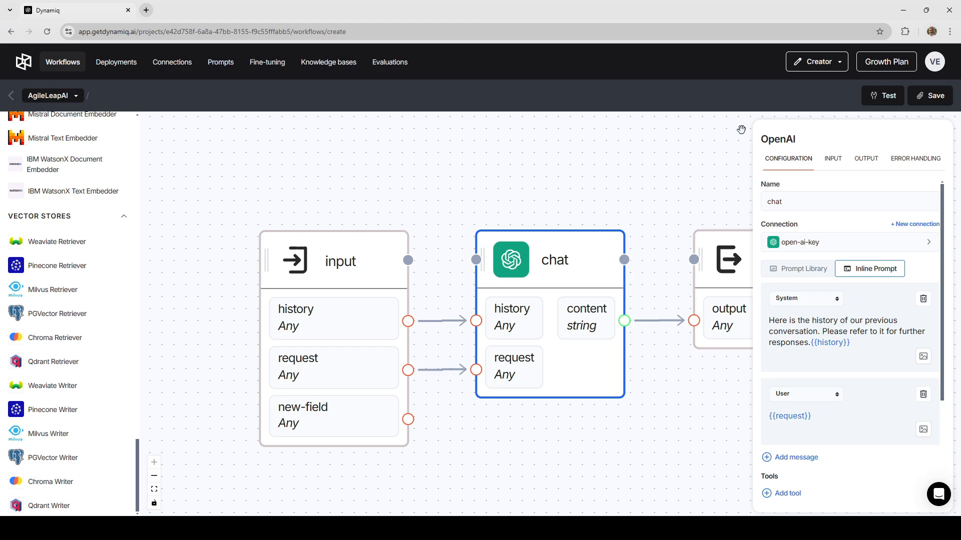
# Save the workflow under the name my-simple-chat and return to the workflows list.
pyautogui.click(934, 96)
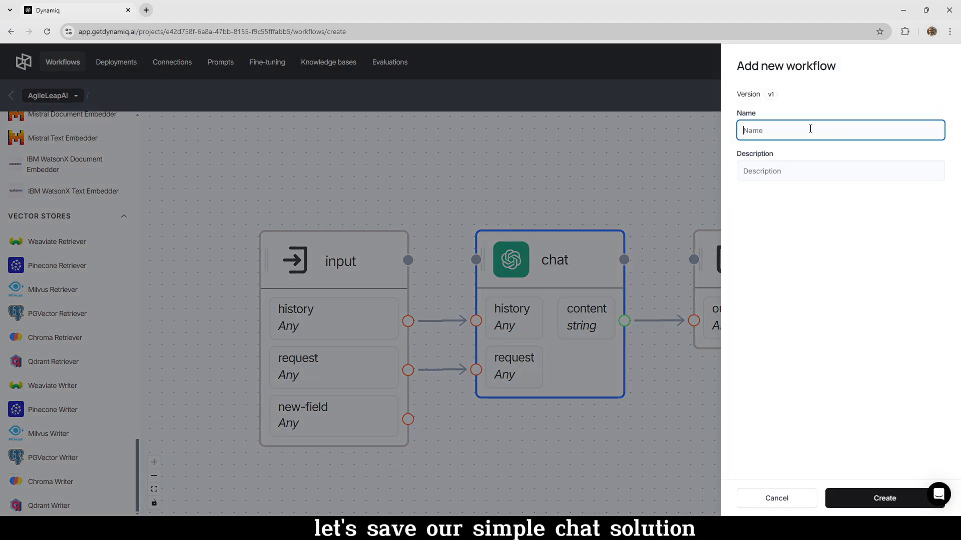
pyautogui.write('my')
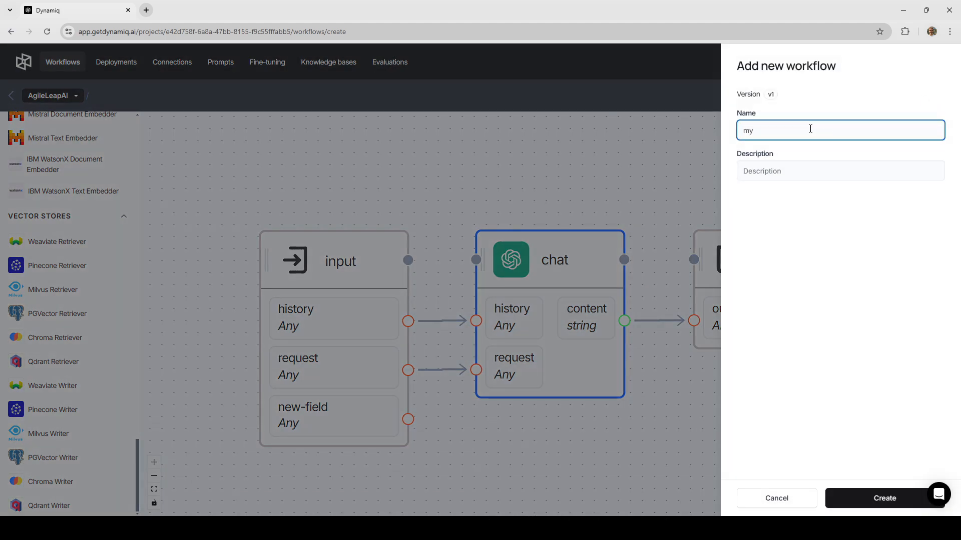
pyautogui.write('-simple-chat')
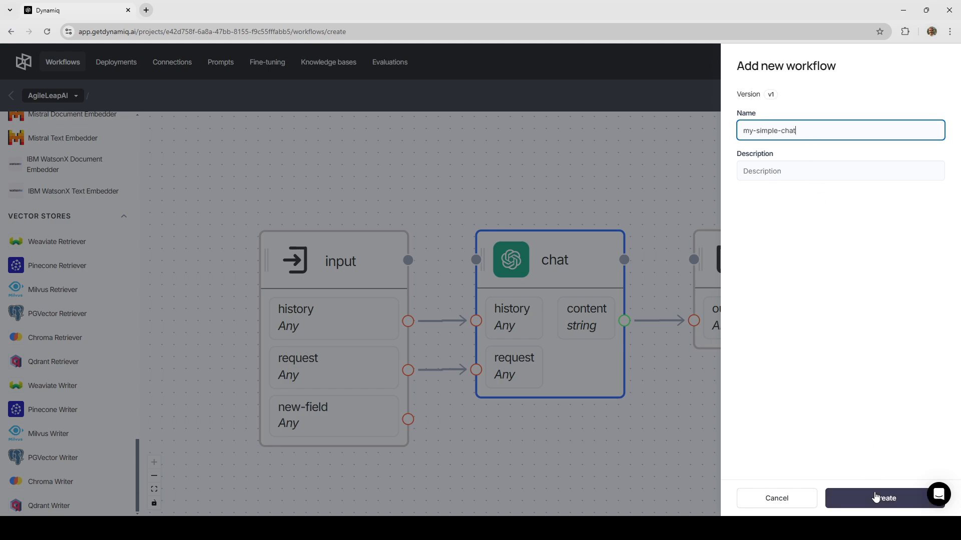
pyautogui.click(876, 497)
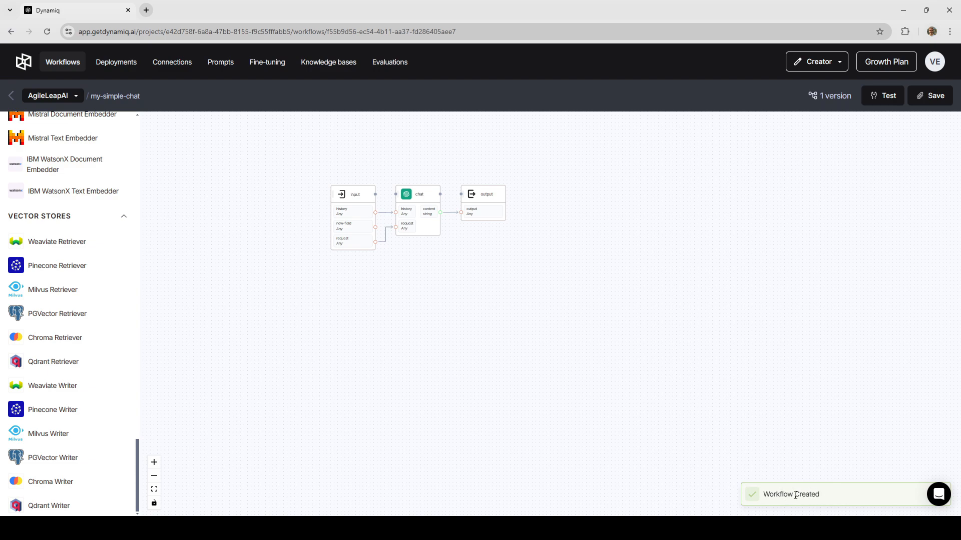
pyautogui.click(65, 63)
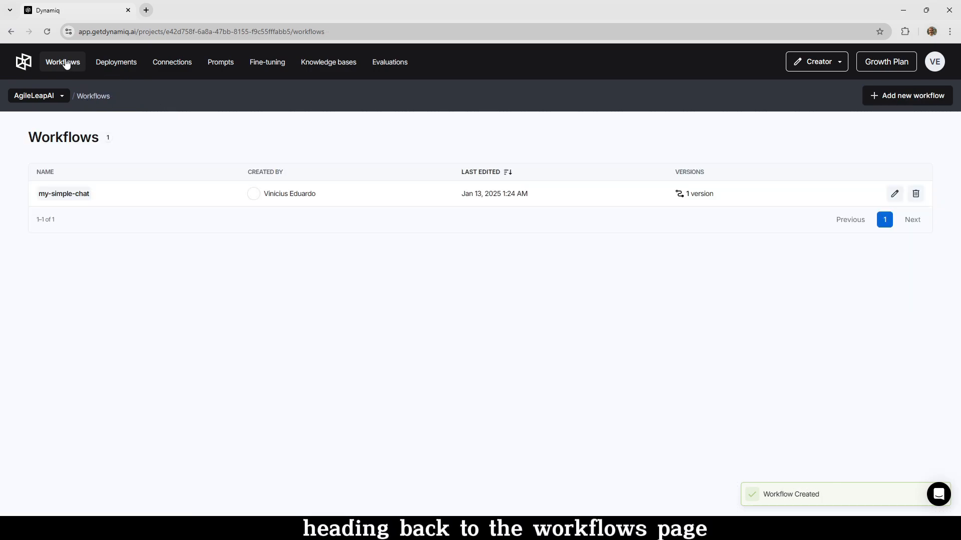